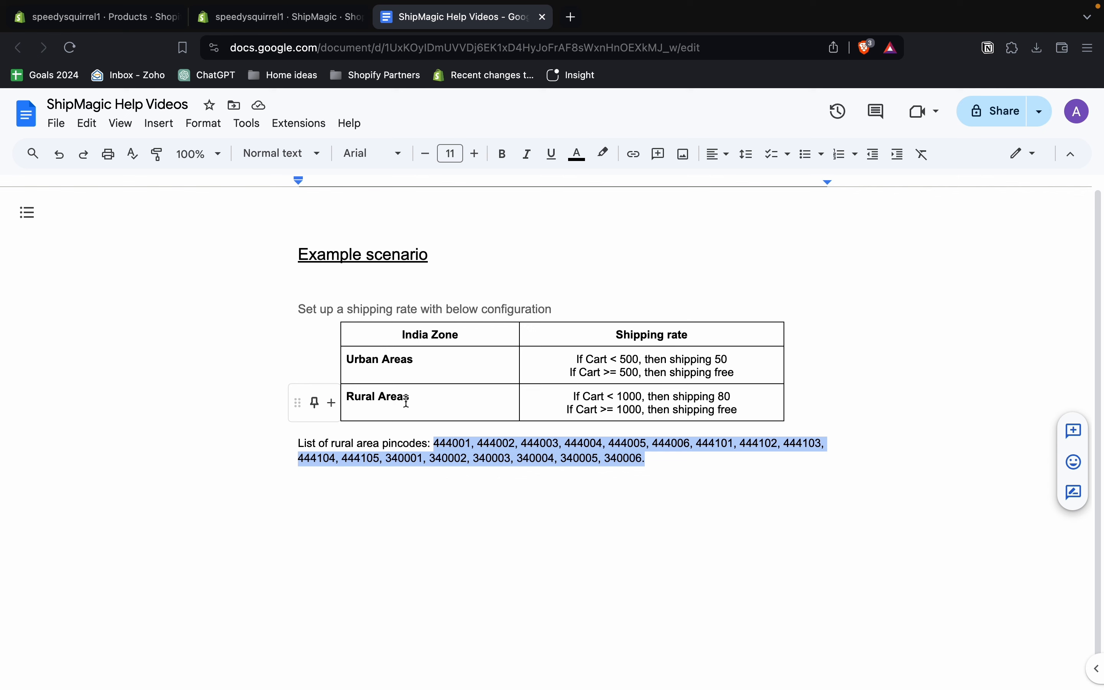
- Examine the example scenario's urban and rural shipping rates and the list of rural area pincodes
click(605, 404)
click(612, 372)
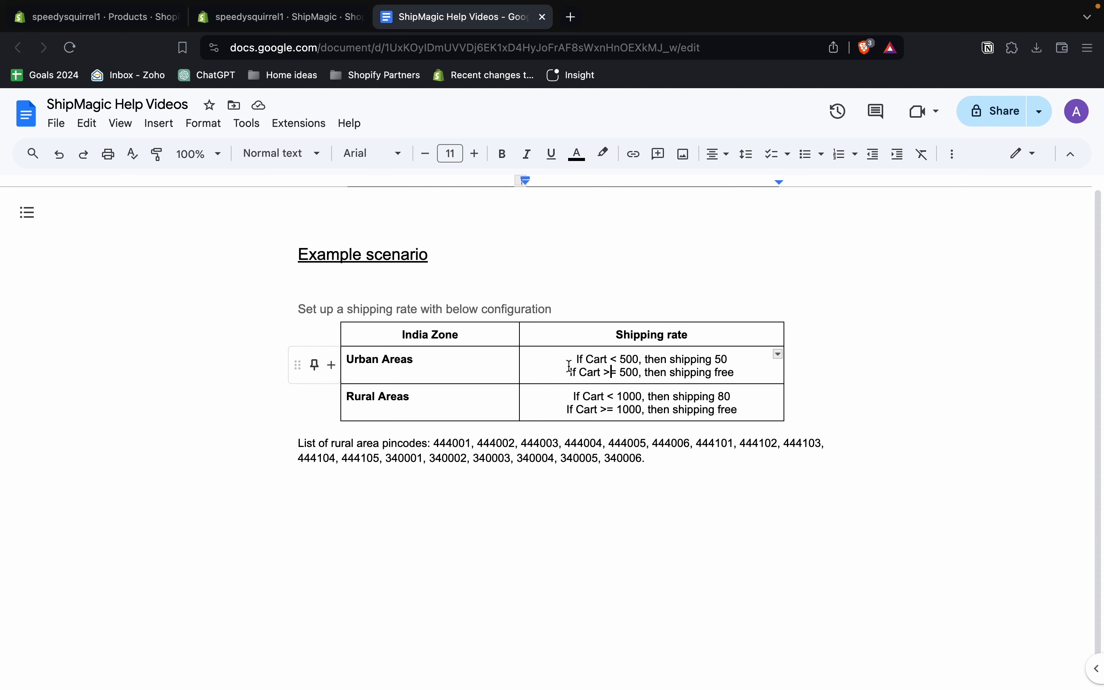
drag(639, 359, 586, 360)
click(728, 362)
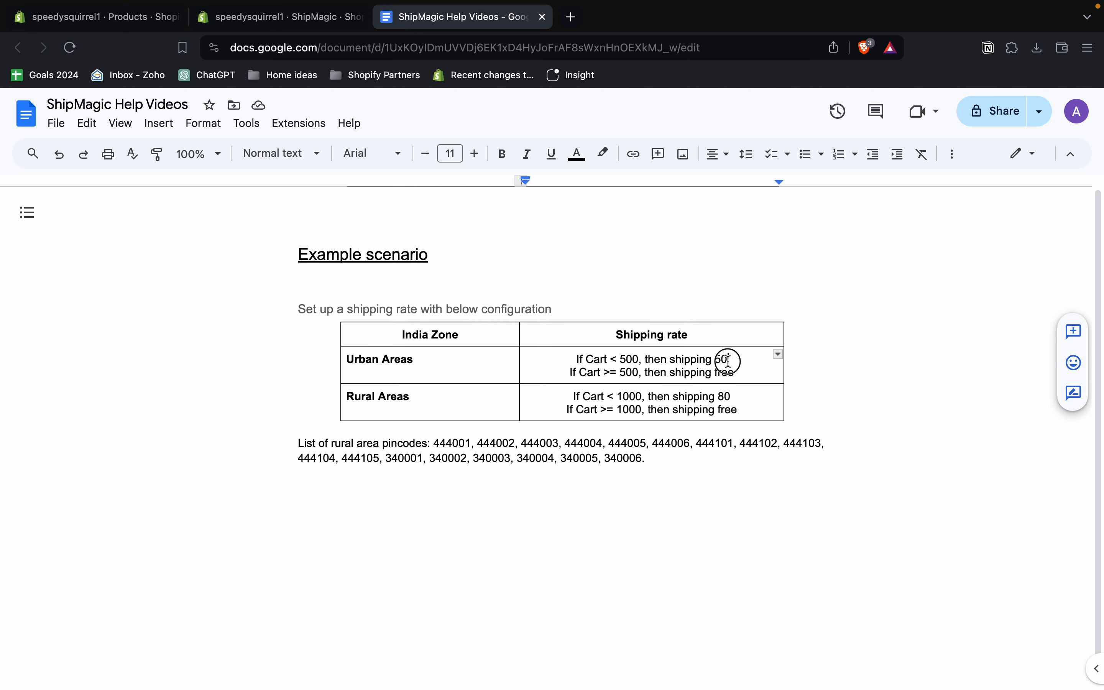
double_click(724, 360)
drag(639, 373, 583, 374)
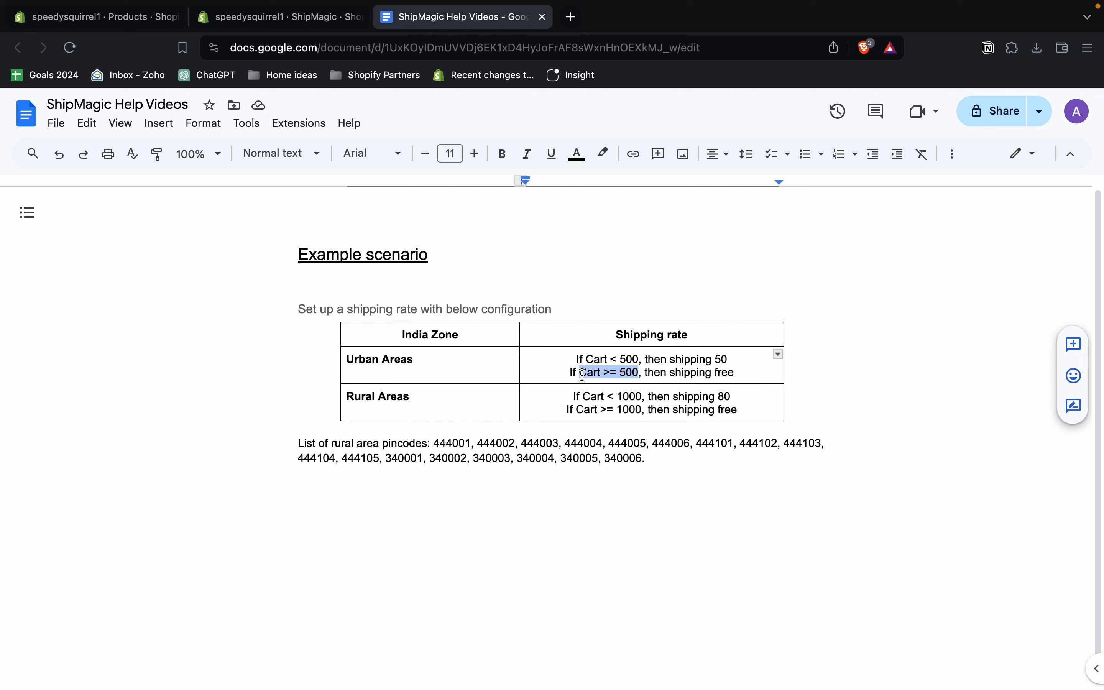
click(730, 372)
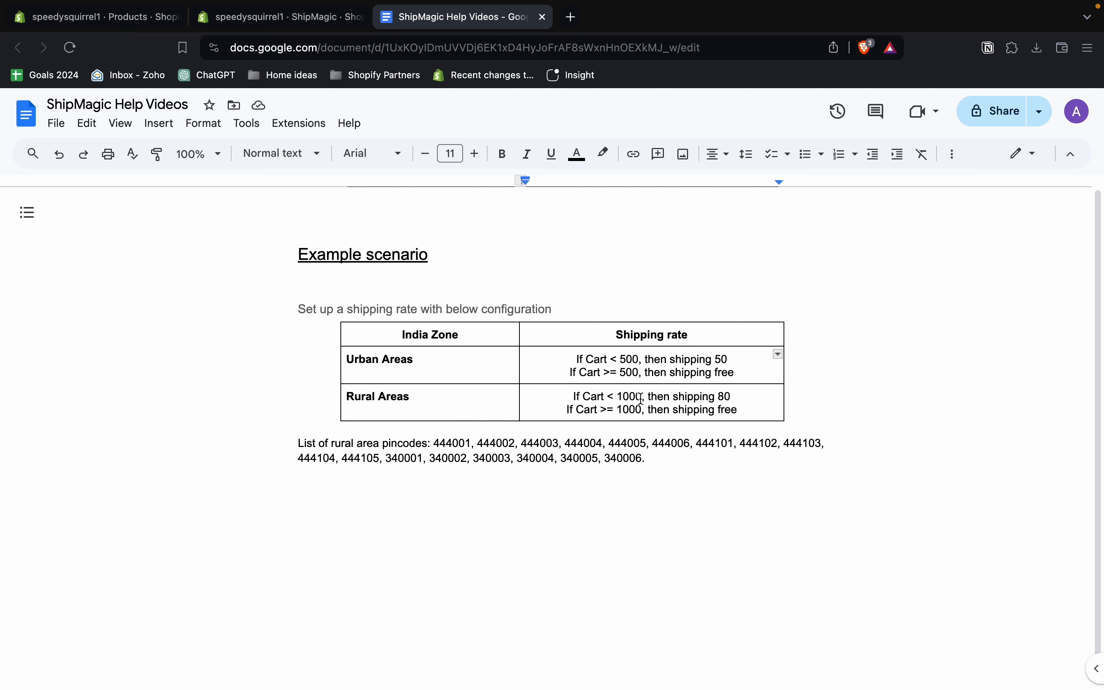
drag(641, 398, 583, 398)
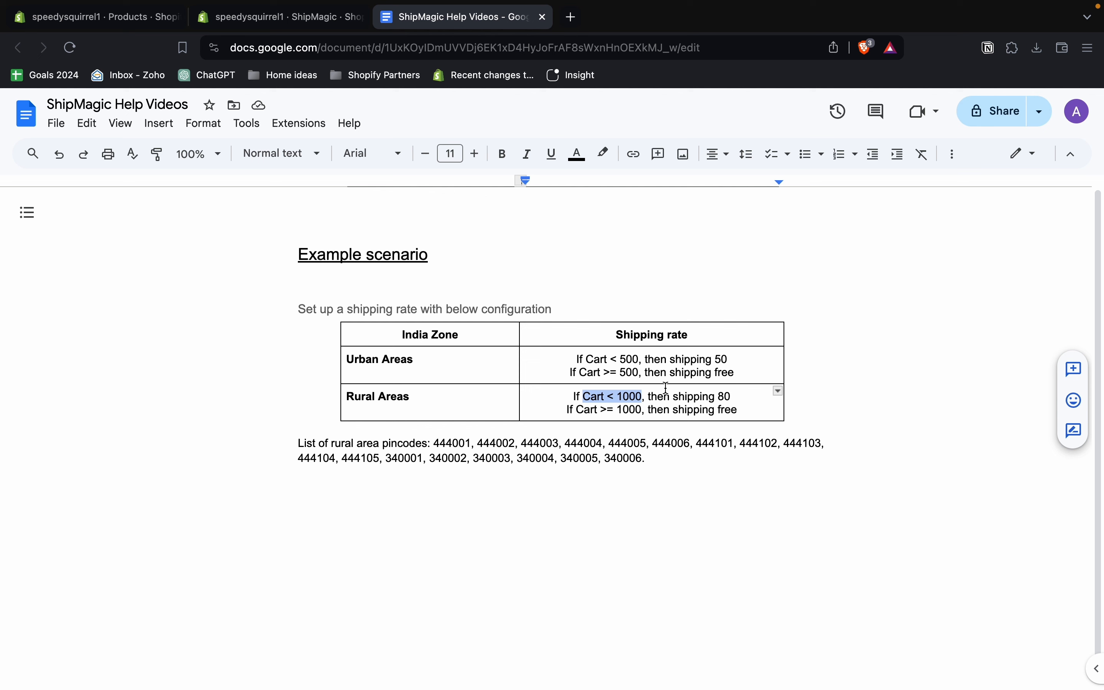
double_click(724, 397)
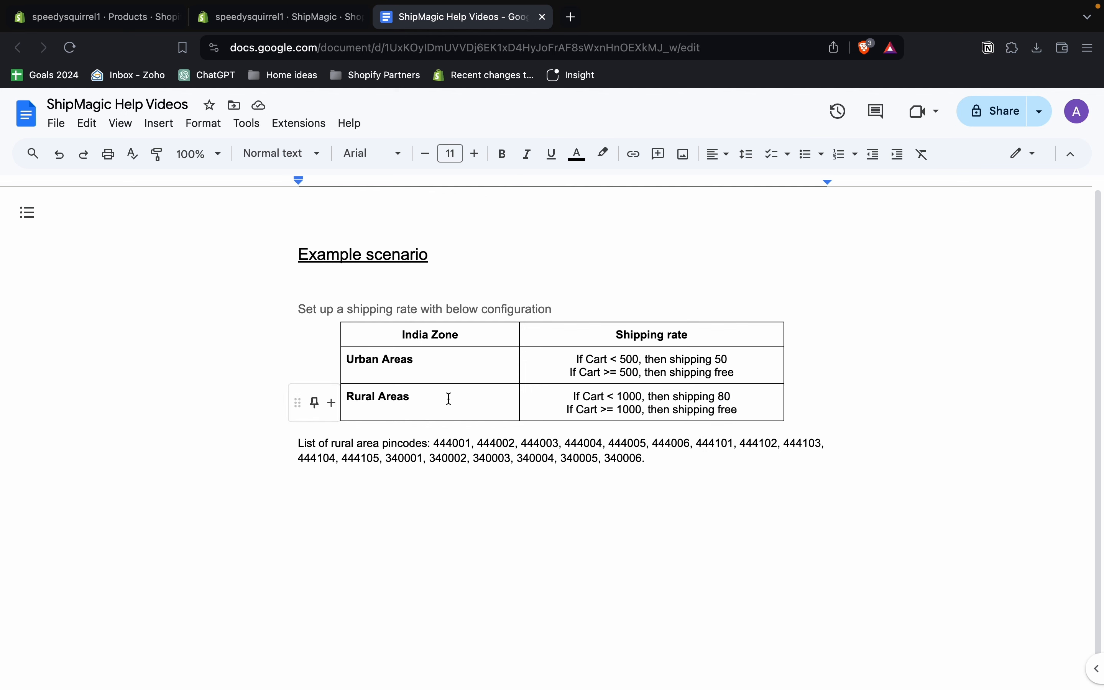
click(416, 379)
click(413, 396)
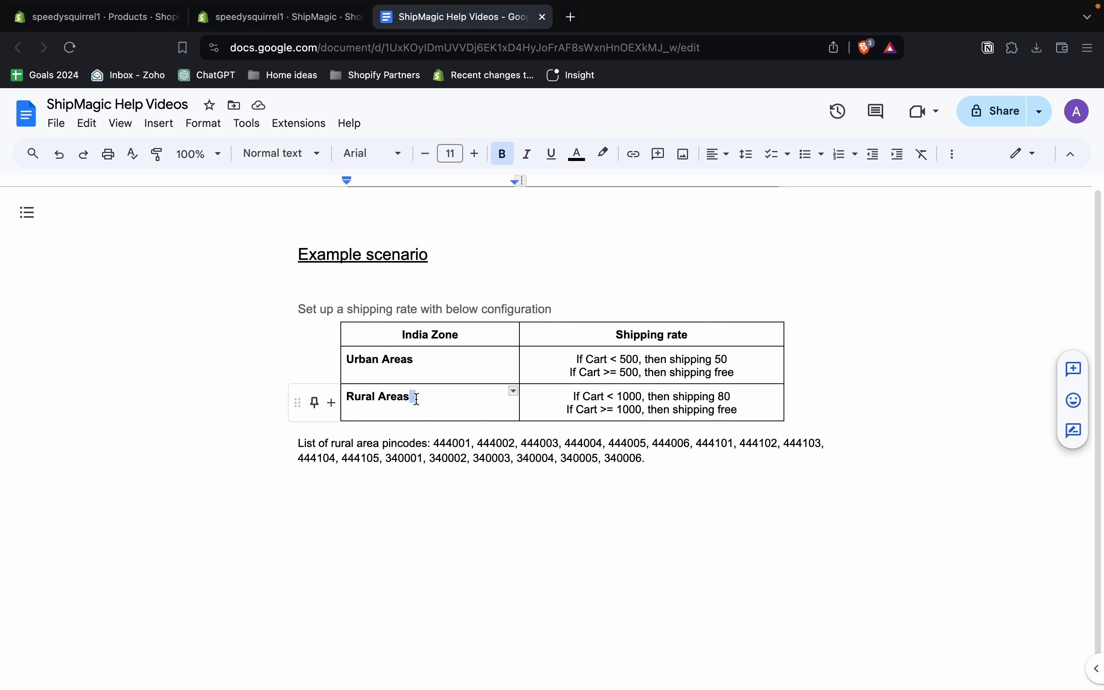
drag(653, 458, 437, 448)
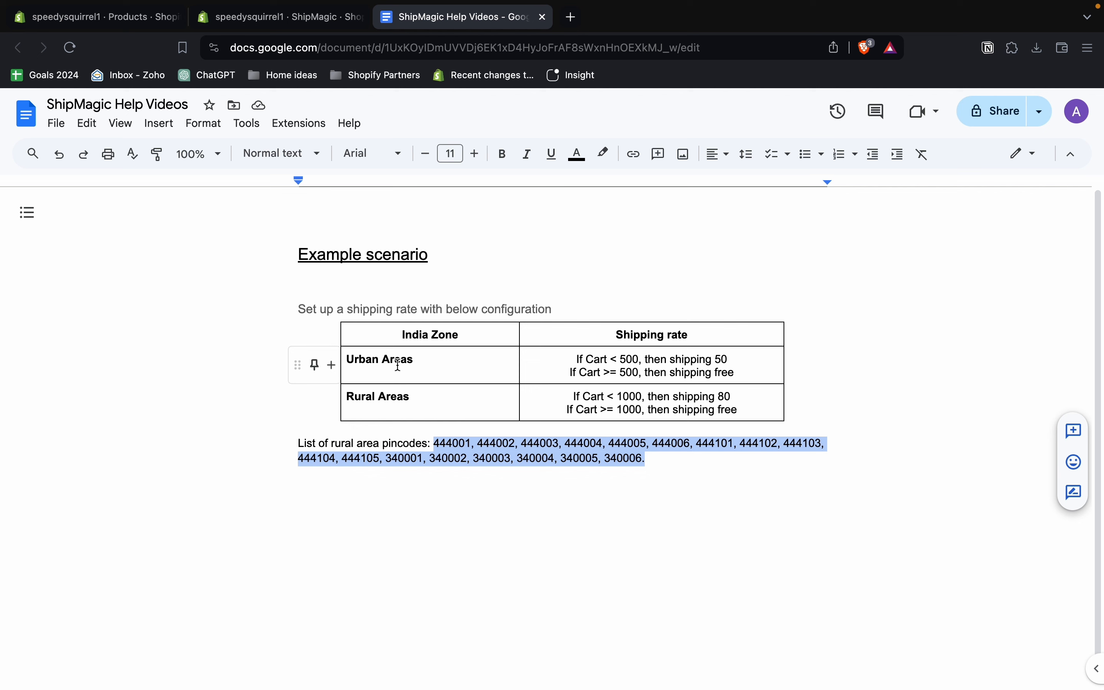
click(429, 379)
click(426, 390)
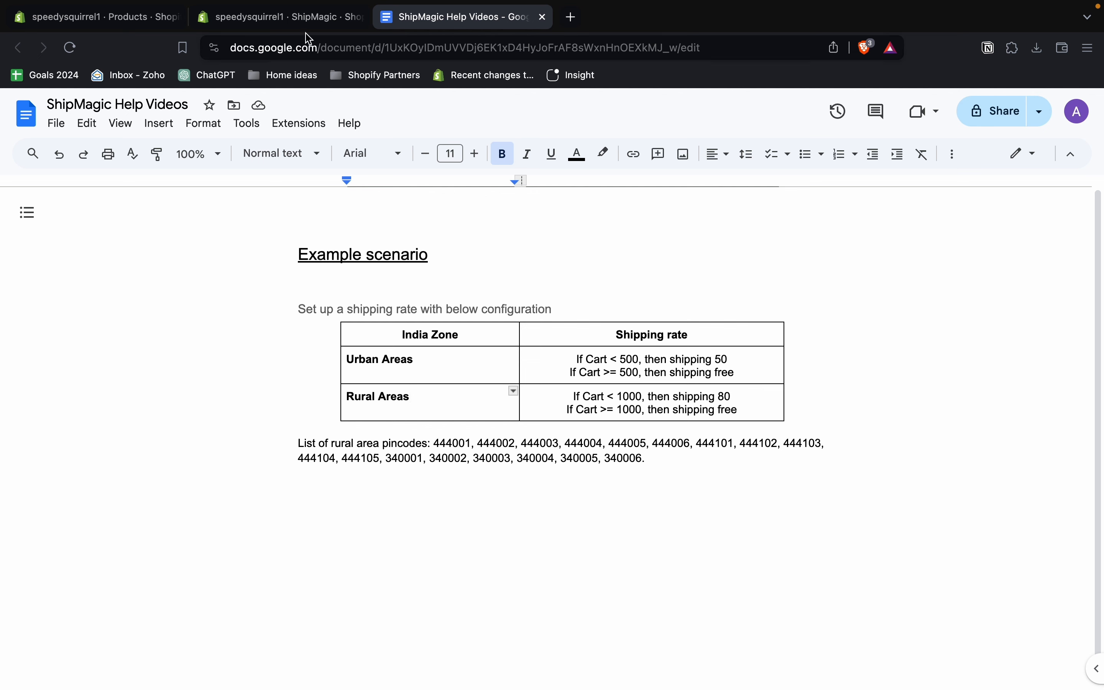
- Switch to the ShipMagic app in Shopify and start a new shipping rates rule
click(308, 17)
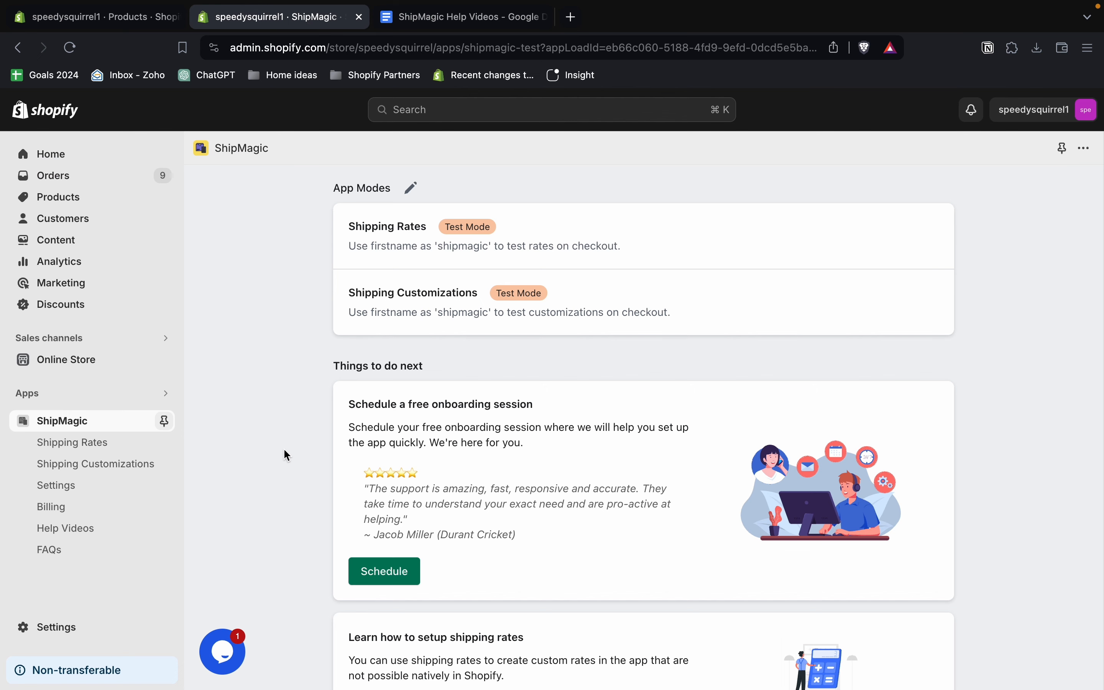
scroll(286, 455, down, 2)
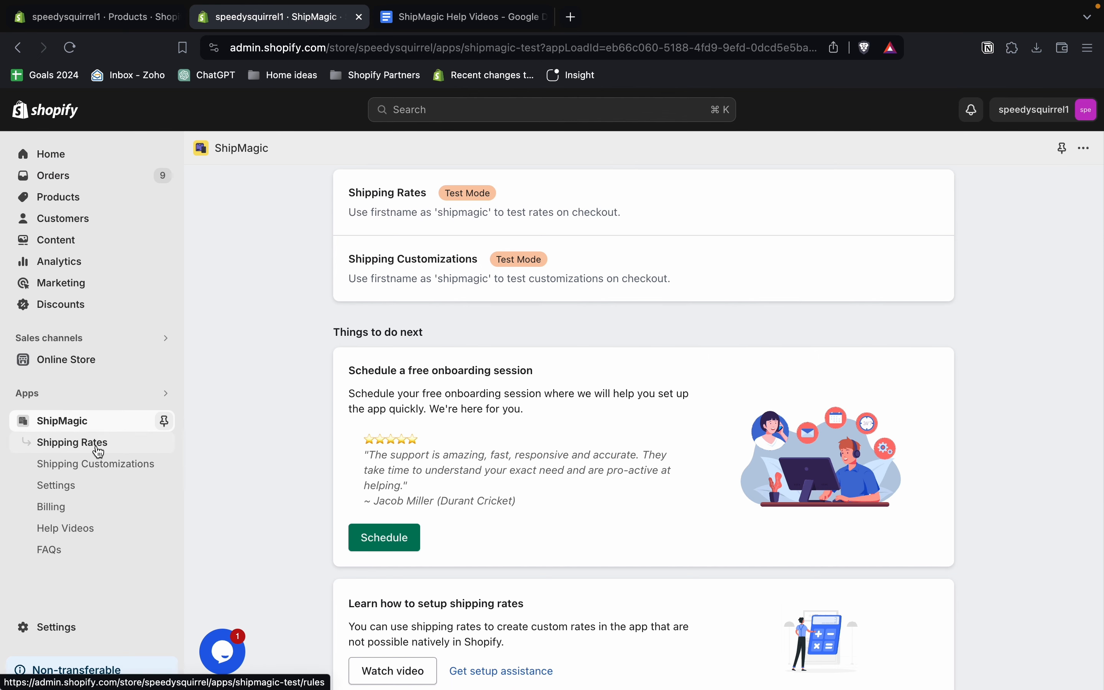
click(100, 451)
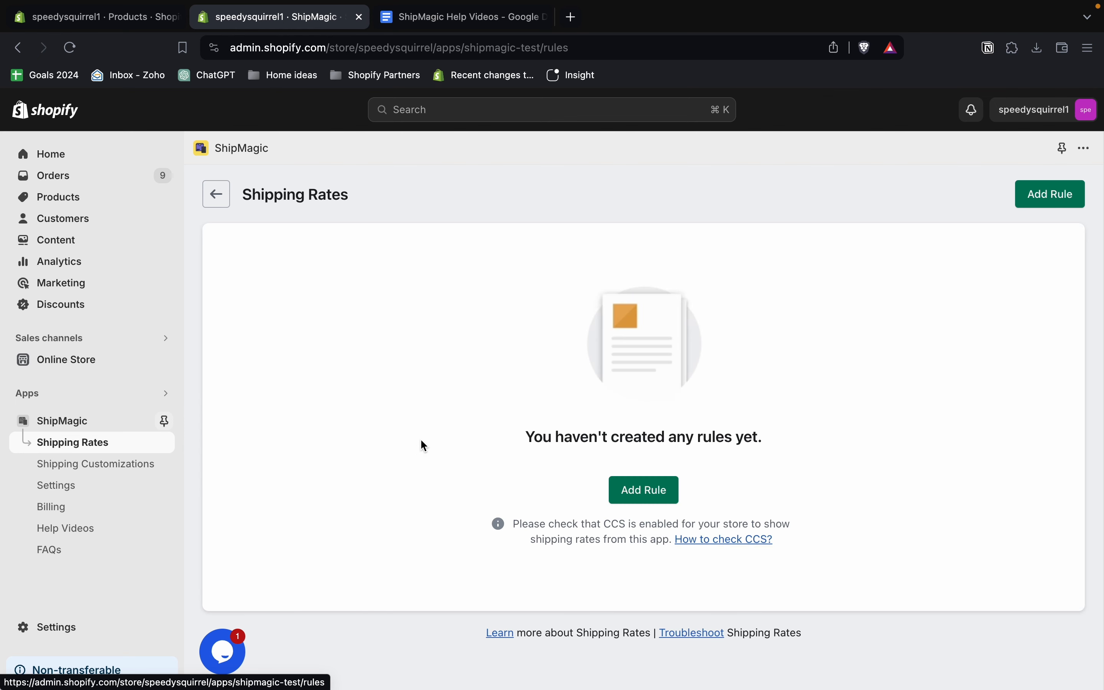
click(636, 489)
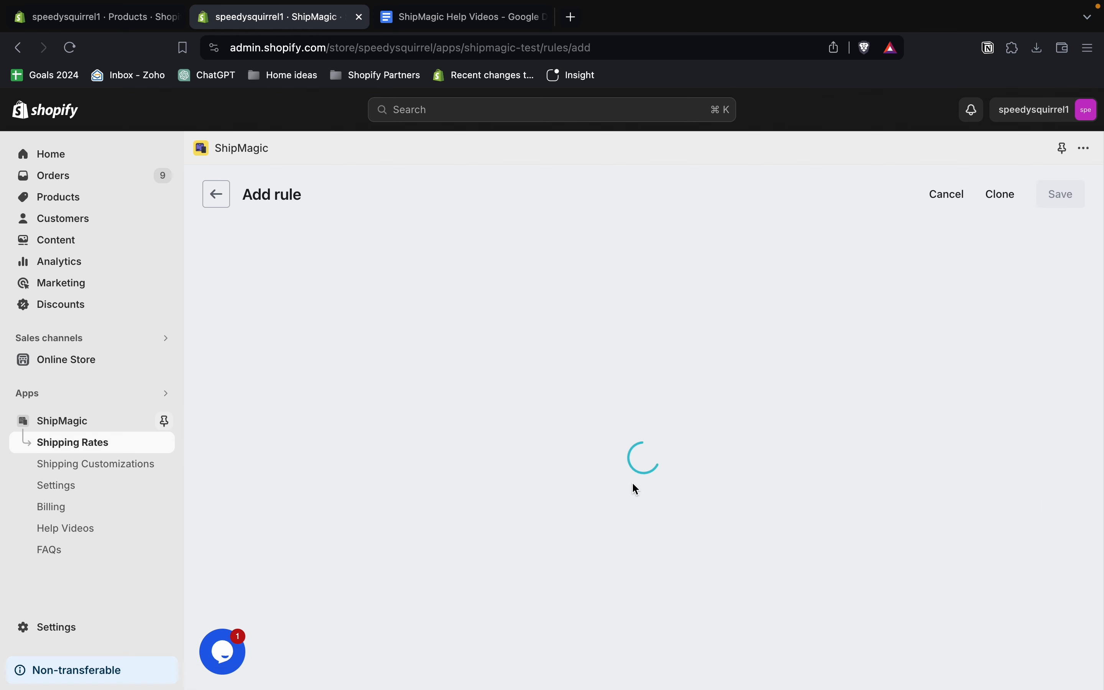
- Name the rule "Rural areas" and set its priority to 1
click(565, 273)
text(U)
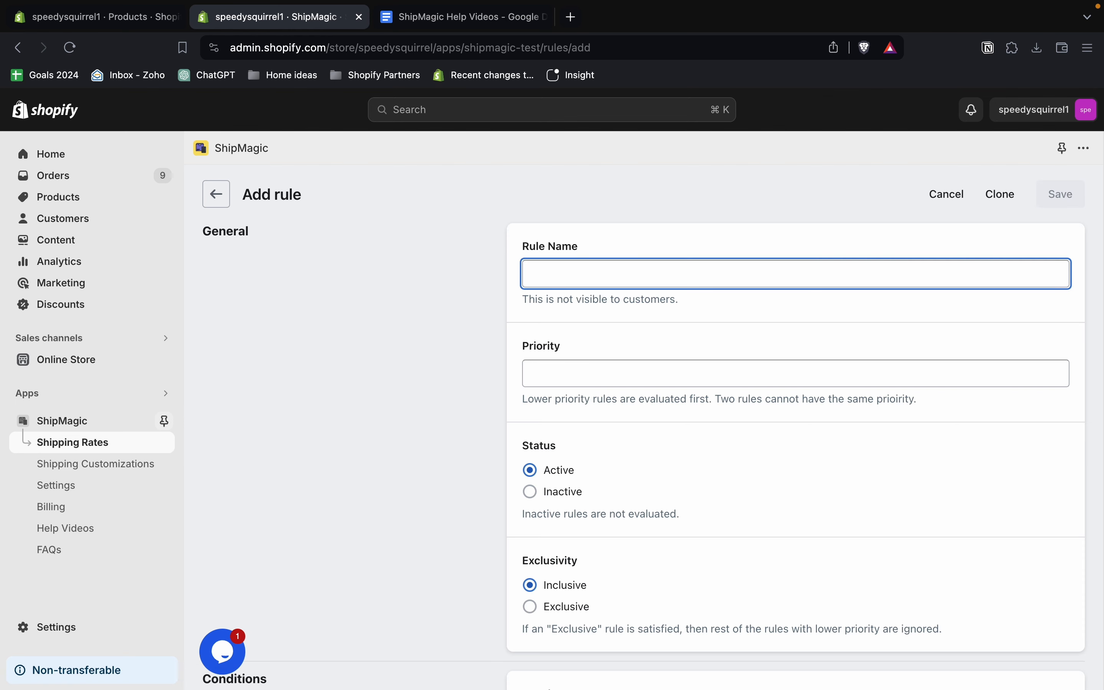
text(ural areas)
scroll(577, 349, down, 1)
click(553, 354)
text(1)
click(612, 402)
double_click(556, 255)
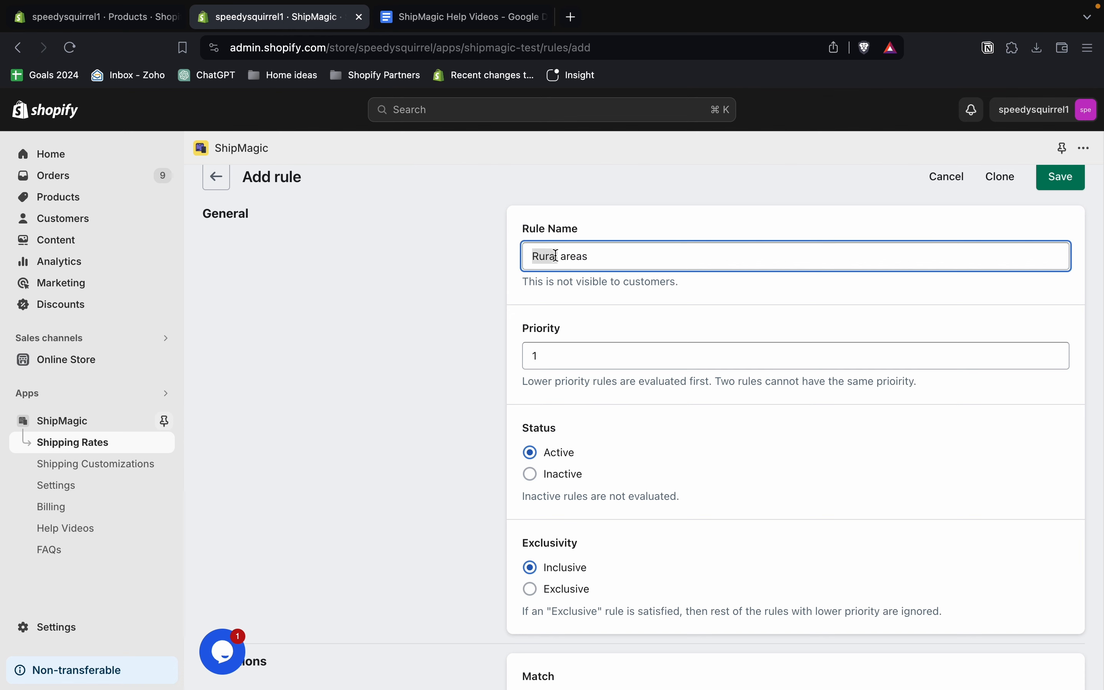
click(572, 308)
- Set the rule's condition to Zipcode / Postcode with the Equals operator
scroll(552, 359, down, 3)
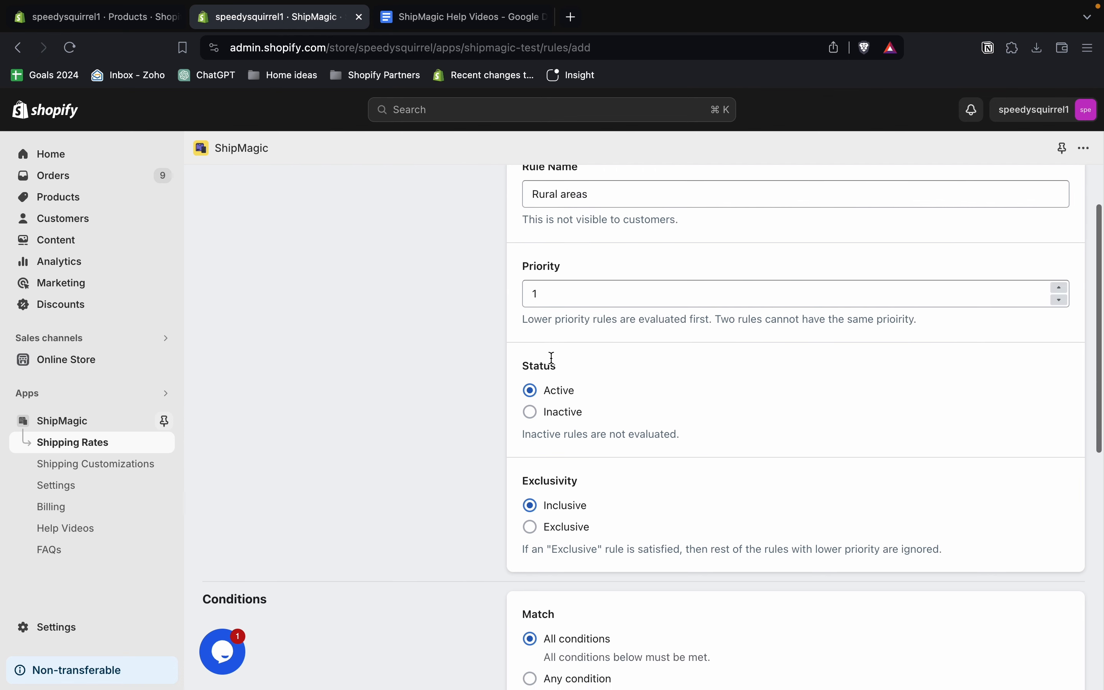
scroll(558, 395, down, 3)
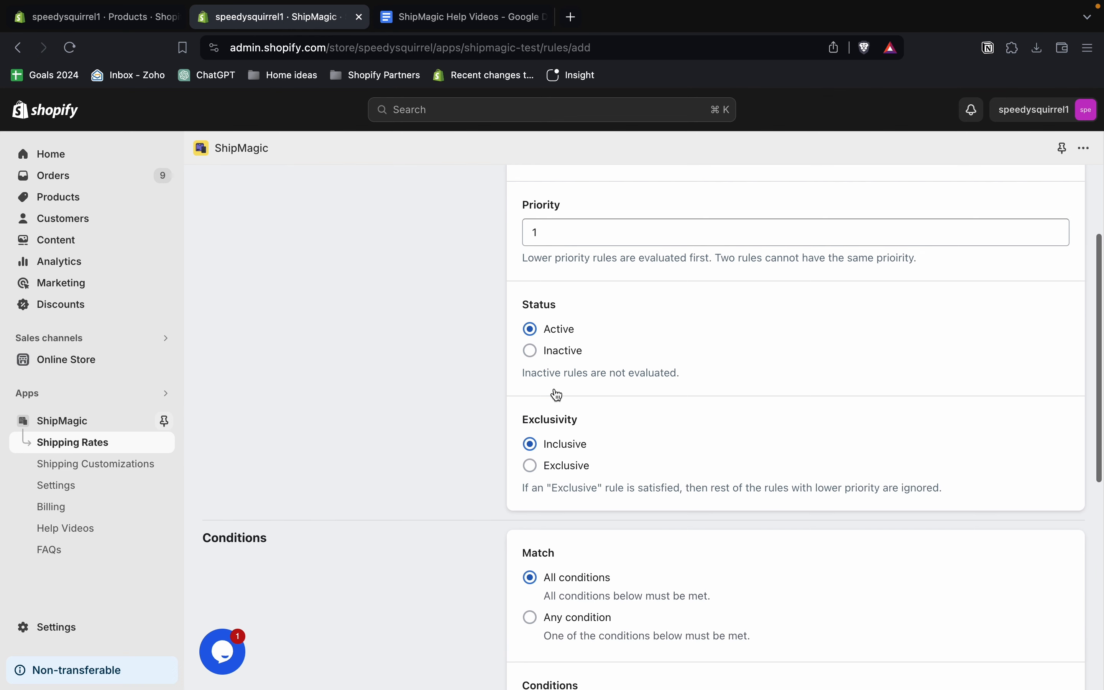
scroll(566, 451, down, 5)
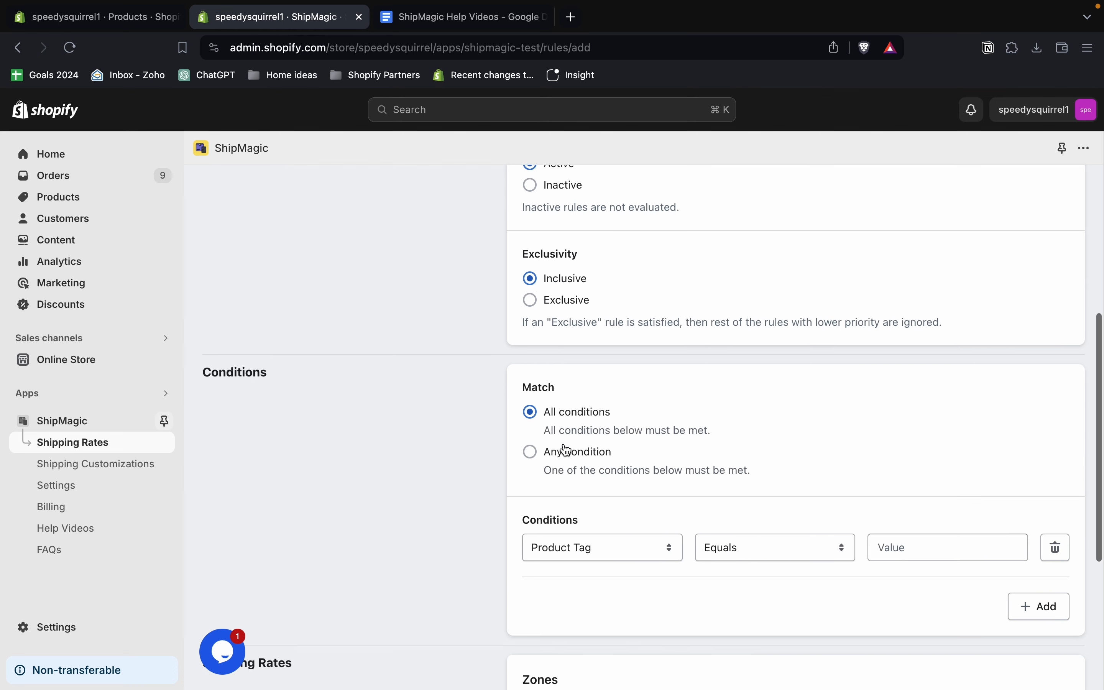
scroll(557, 466, down, 5)
click(594, 312)
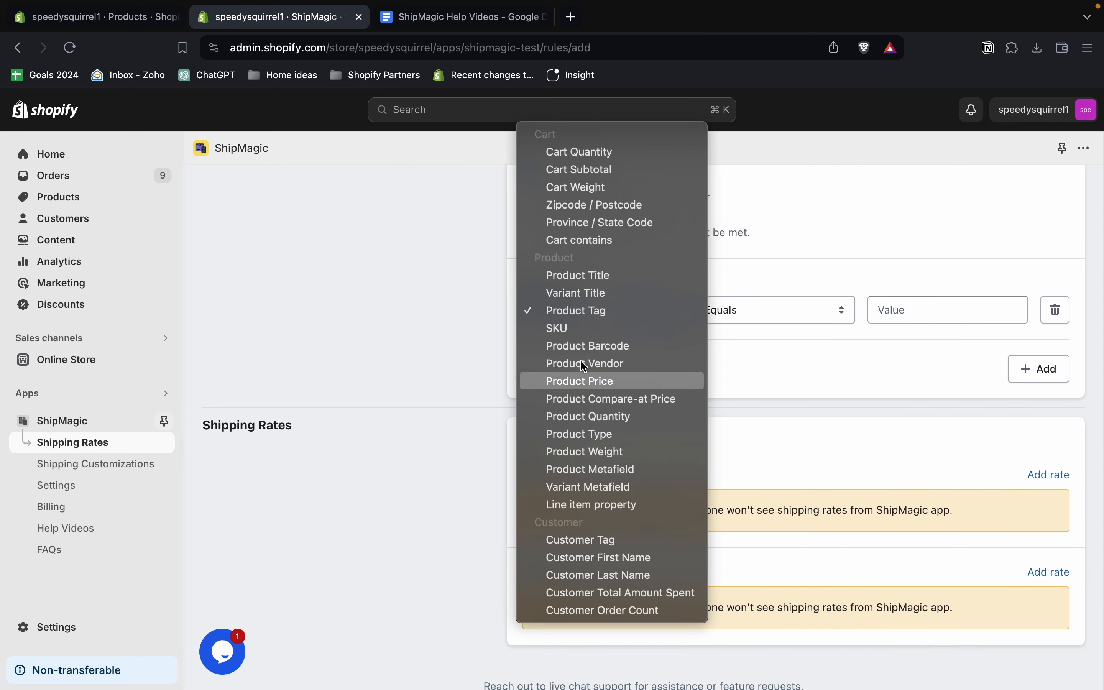
click(590, 210)
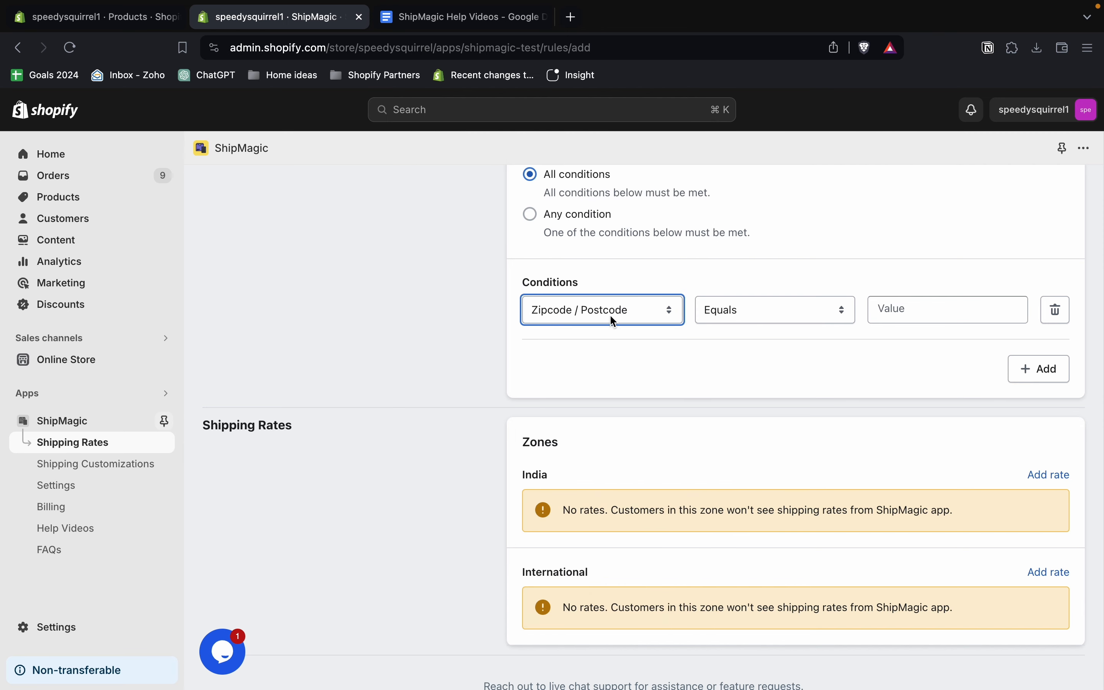
click(739, 312)
click(730, 311)
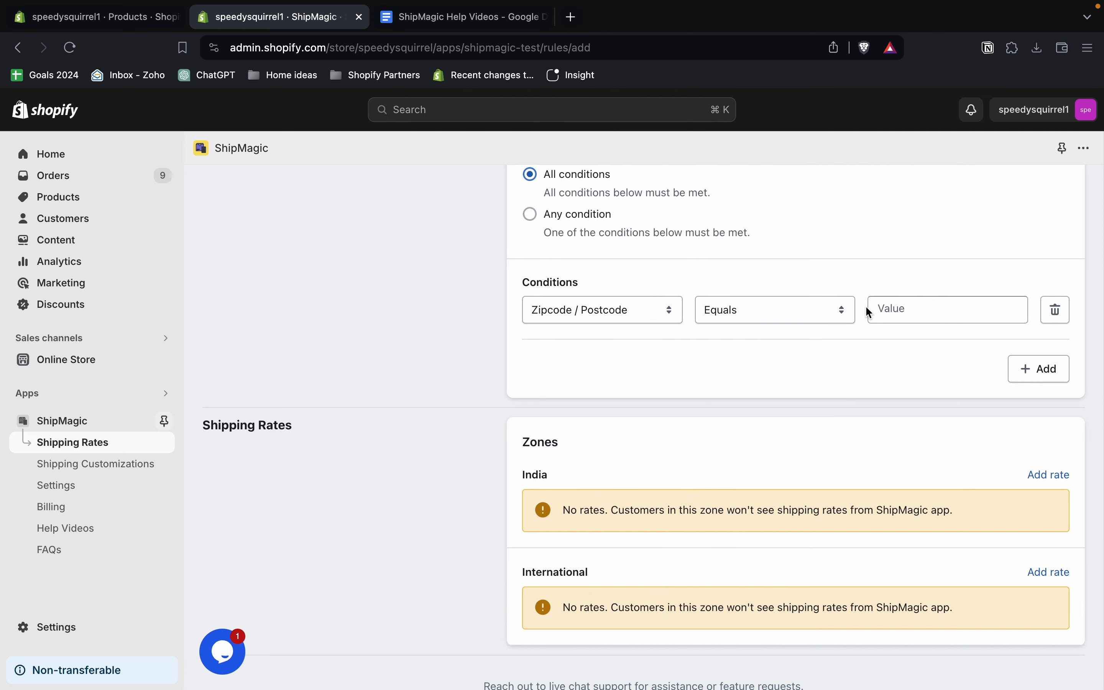
- Copy the full rural pincode list, 444001 through 340006, from the Google Docs document into the Zipcode / Postcode condition's value
click(874, 309)
click(454, 19)
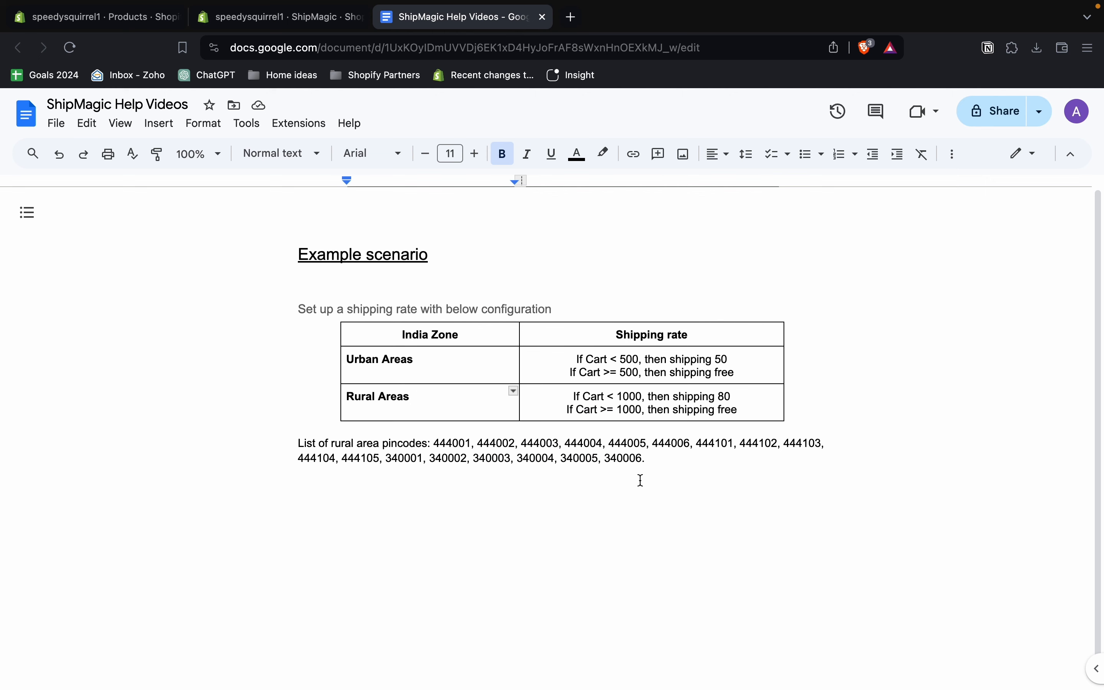
drag(644, 459, 433, 444)
key(super+c)
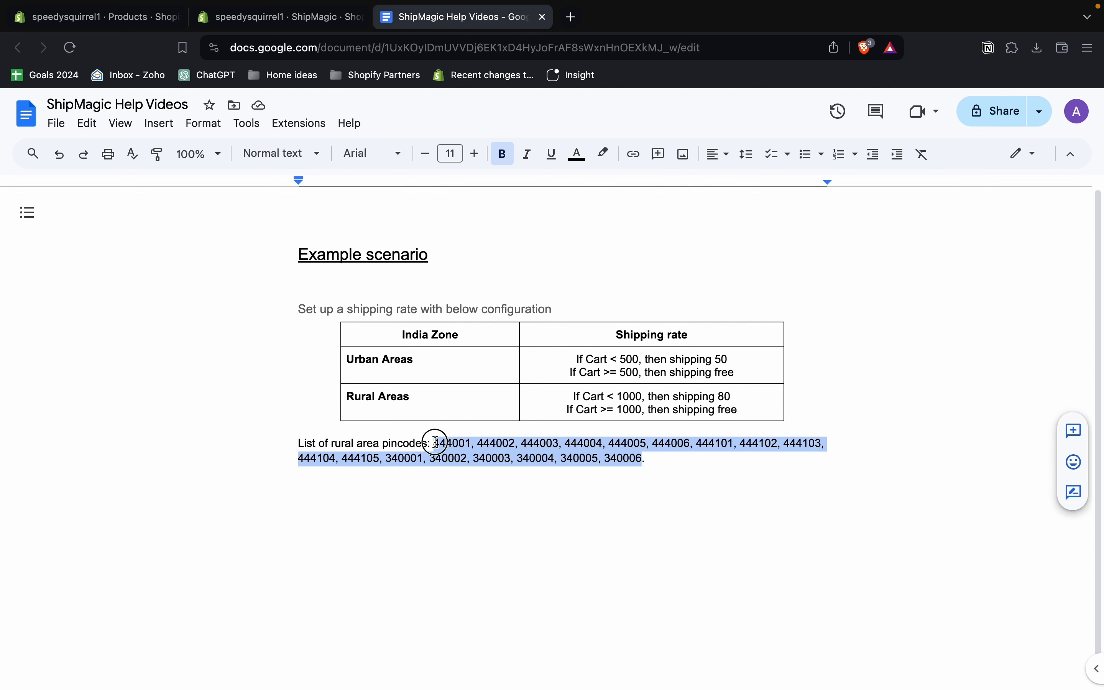
click(310, 25)
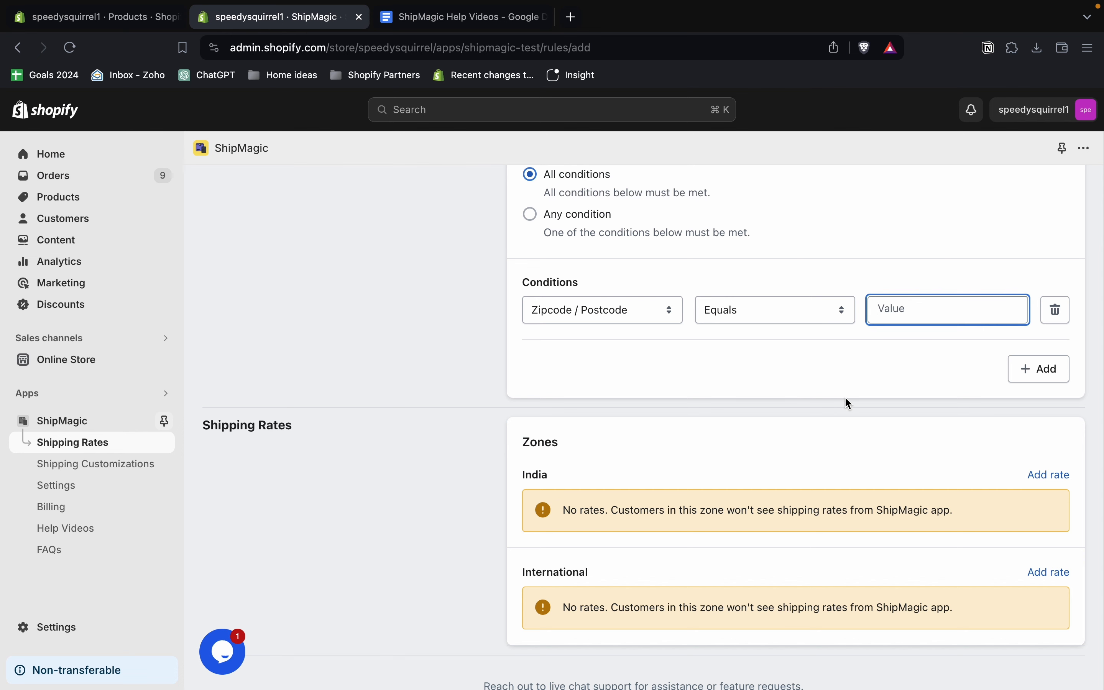
key(super+v)
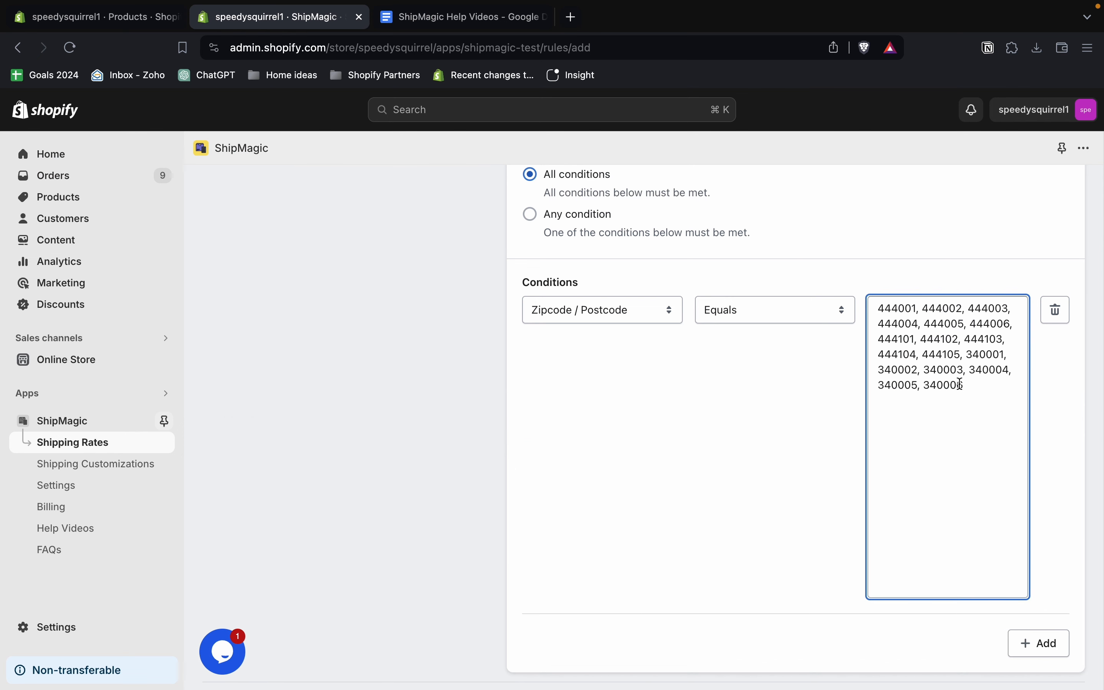
click(800, 428)
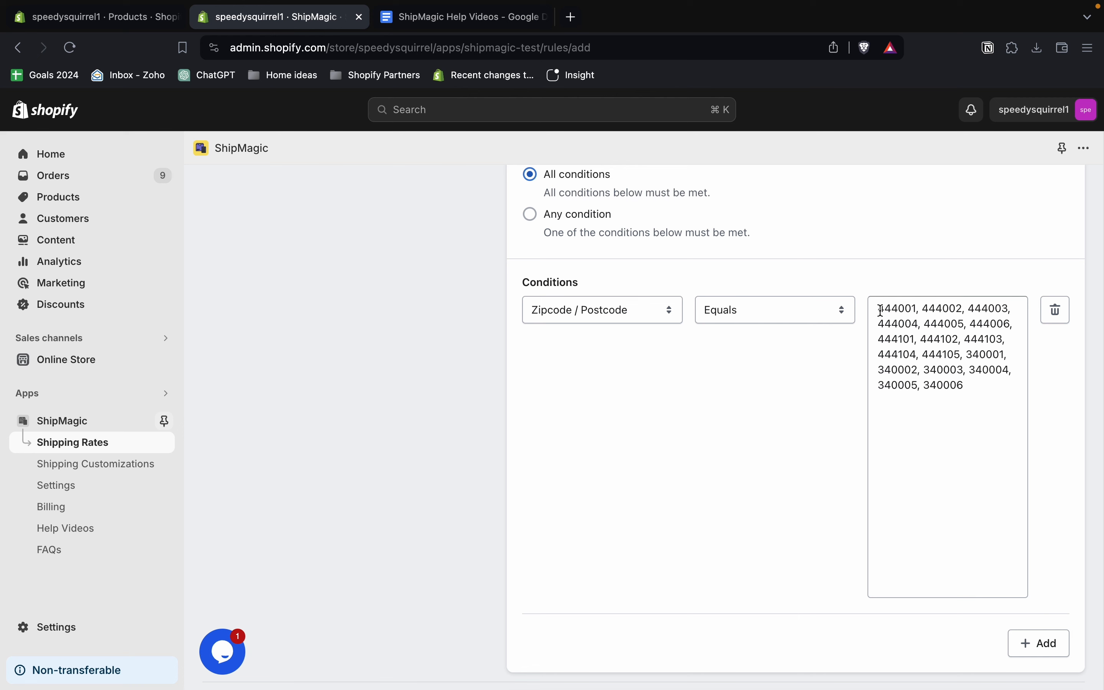
drag(879, 309, 1017, 321)
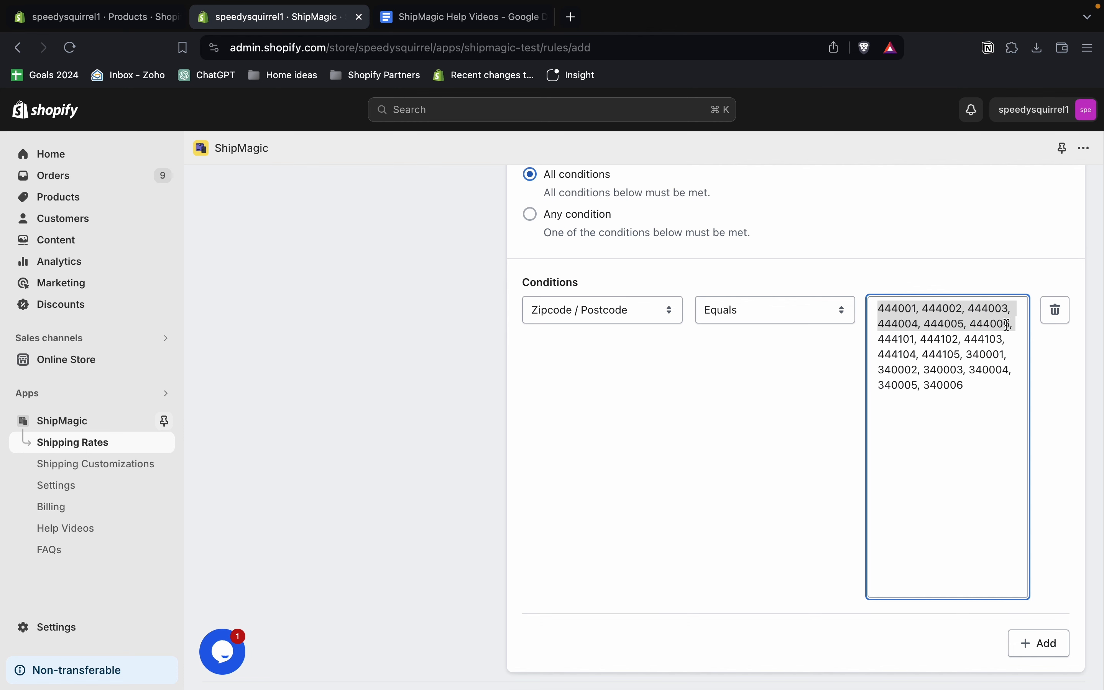
click(1018, 326)
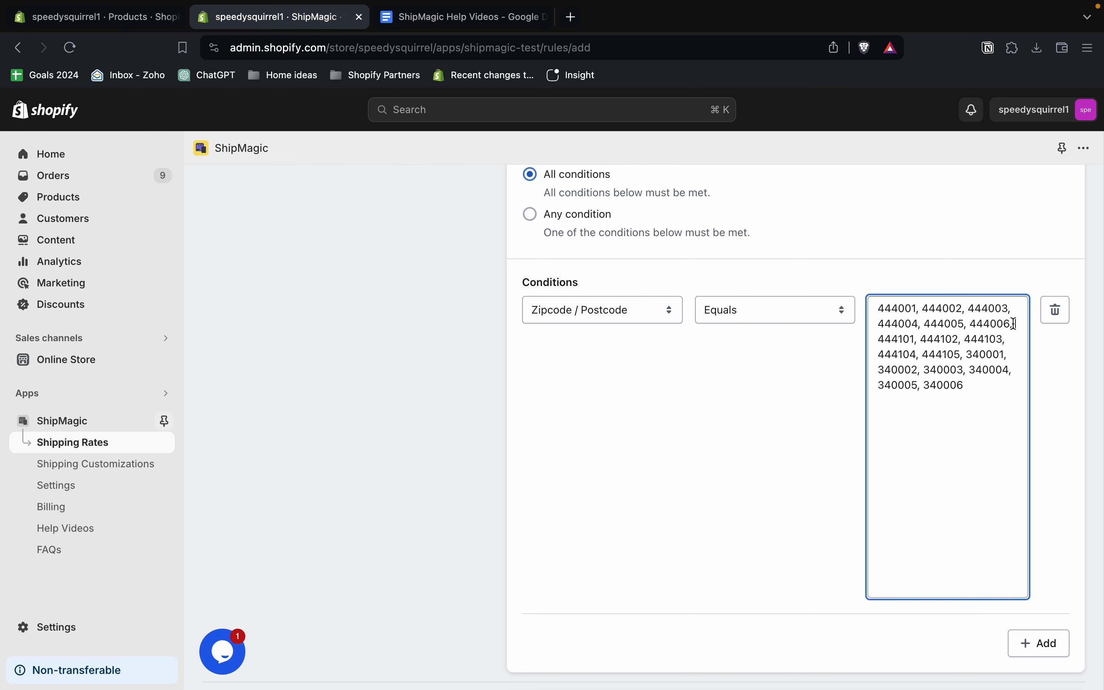
drag(1015, 323, 914, 314)
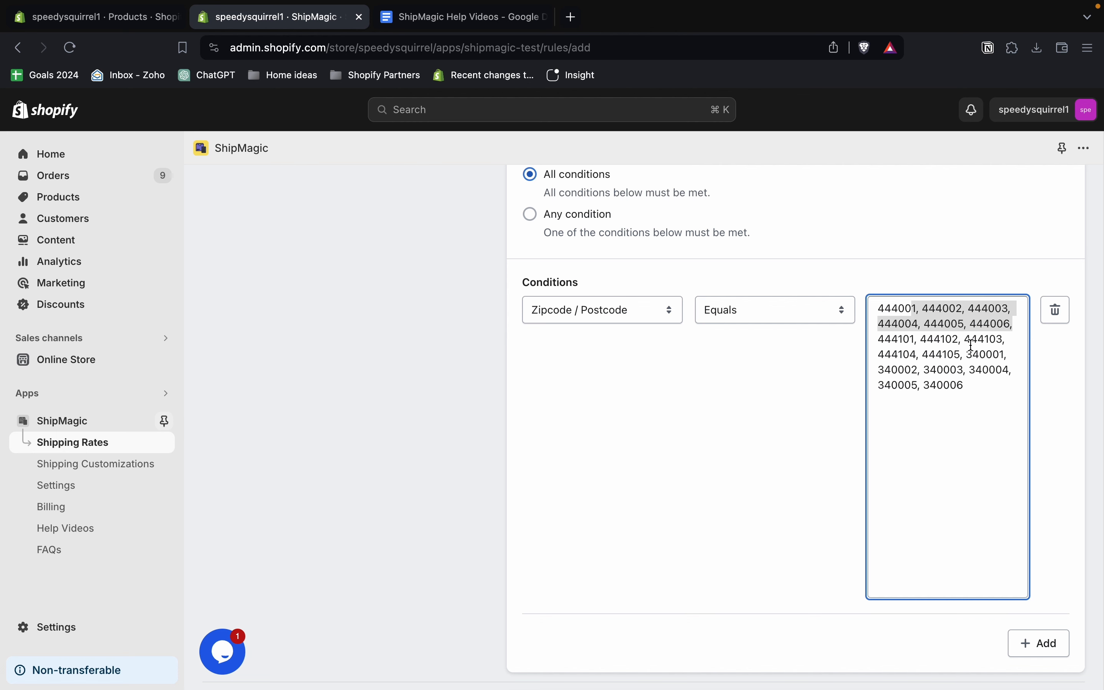
click(977, 384)
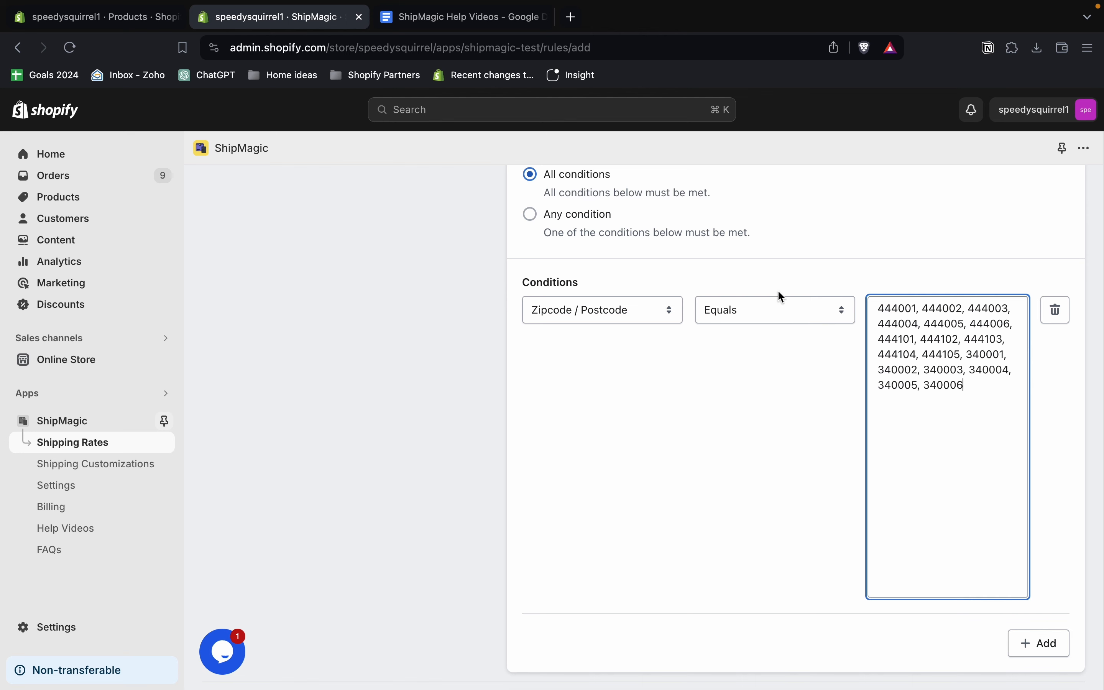
- Switch to the Google Docs document and copy pincodes 444001 to 444006 onto a new line below the rural pincode list
click(458, 17)
drag(651, 491, 653, 466)
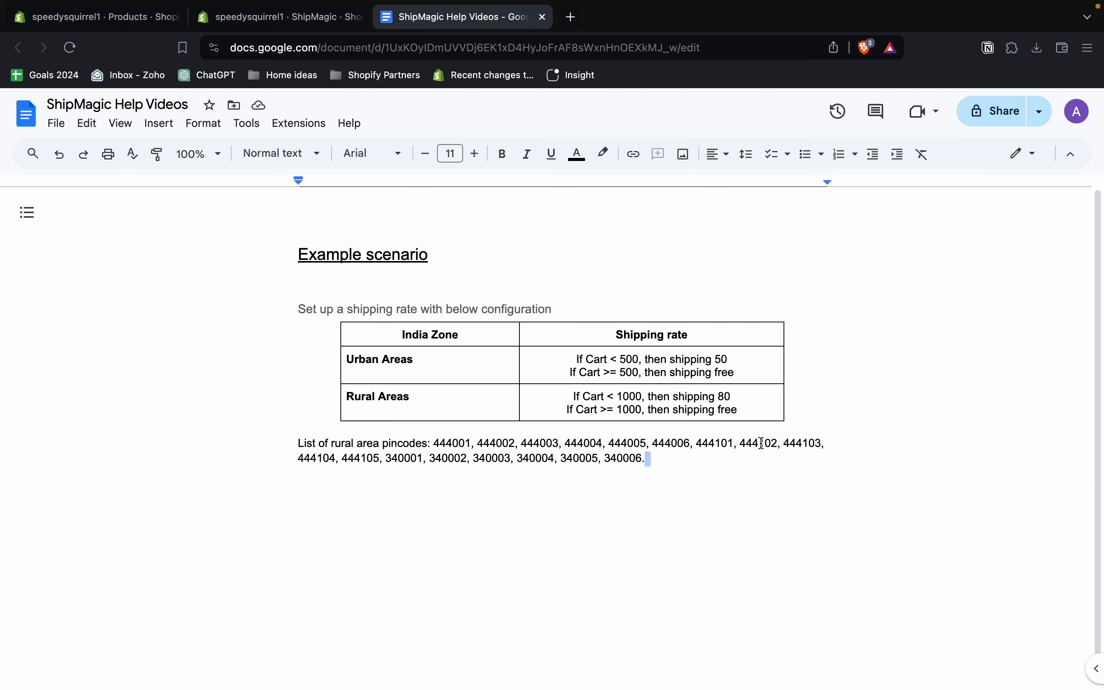
drag(439, 449, 692, 441)
key(ctrl+c)
click(655, 455)
key(Return)
key(Return)
key(Return)
key(ctrl+v)
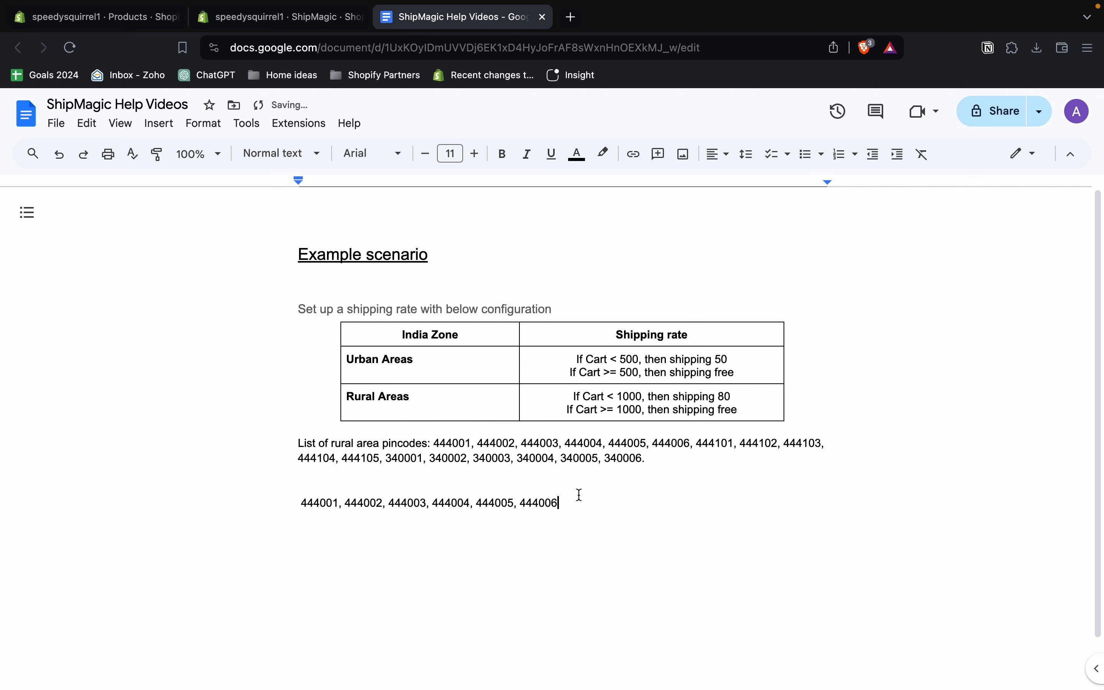
- Add the wildcard equivalent "= 44400*" after the copied pincodes 444001 to 444006
text(= 44400)
double_click(574, 506)
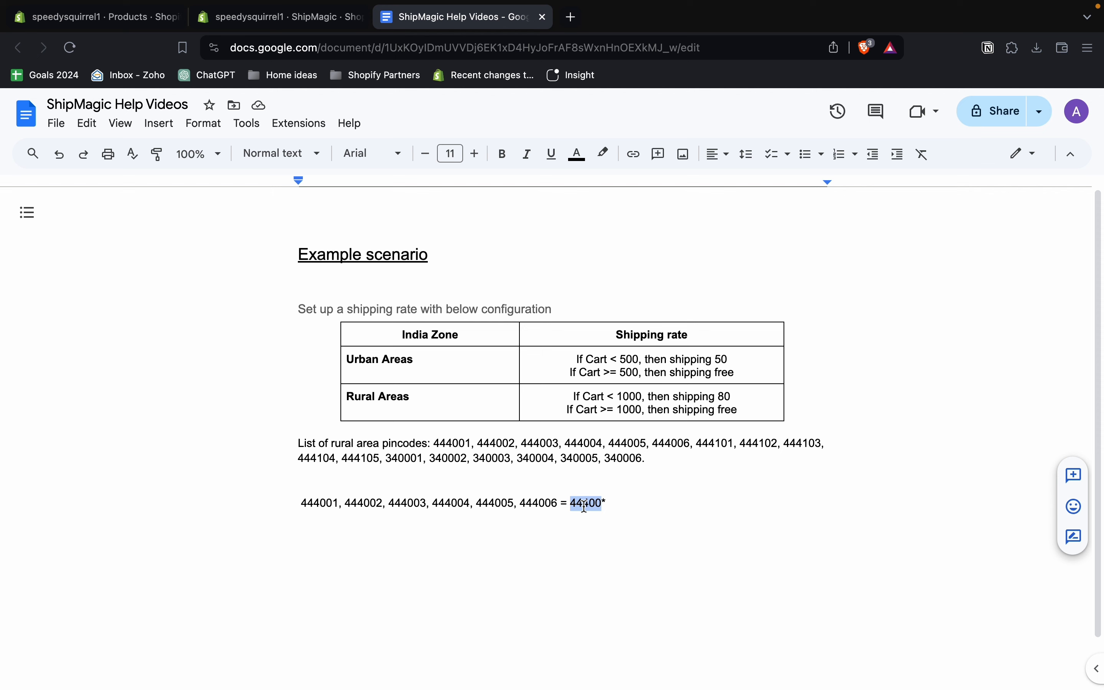
click(616, 504)
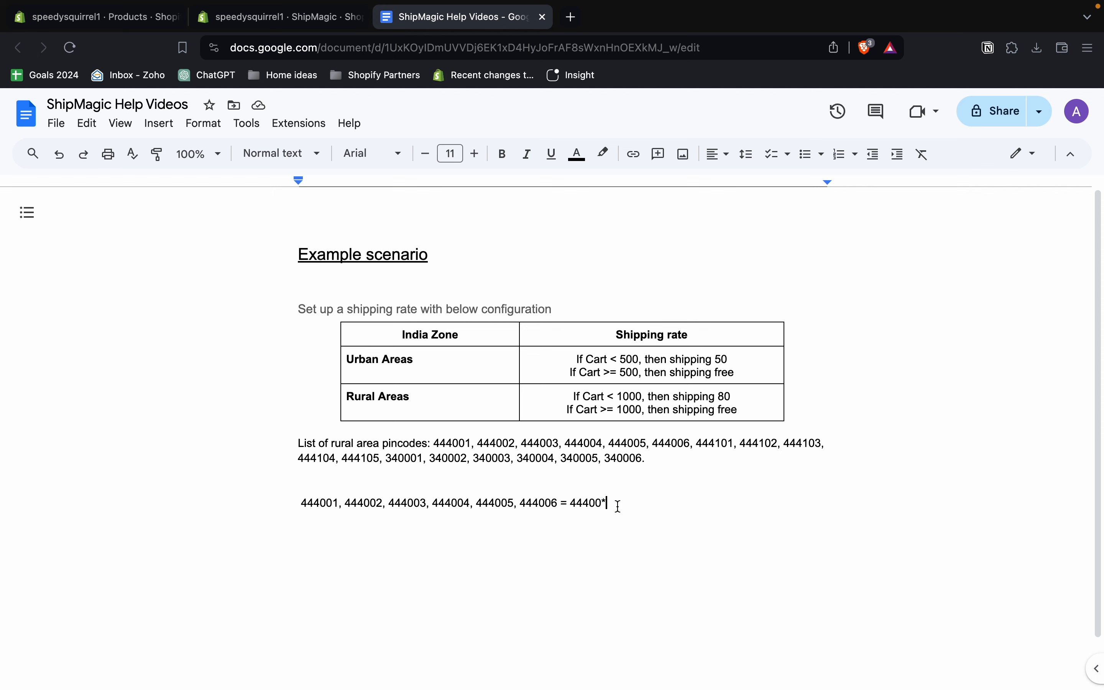
drag(300, 503, 571, 503)
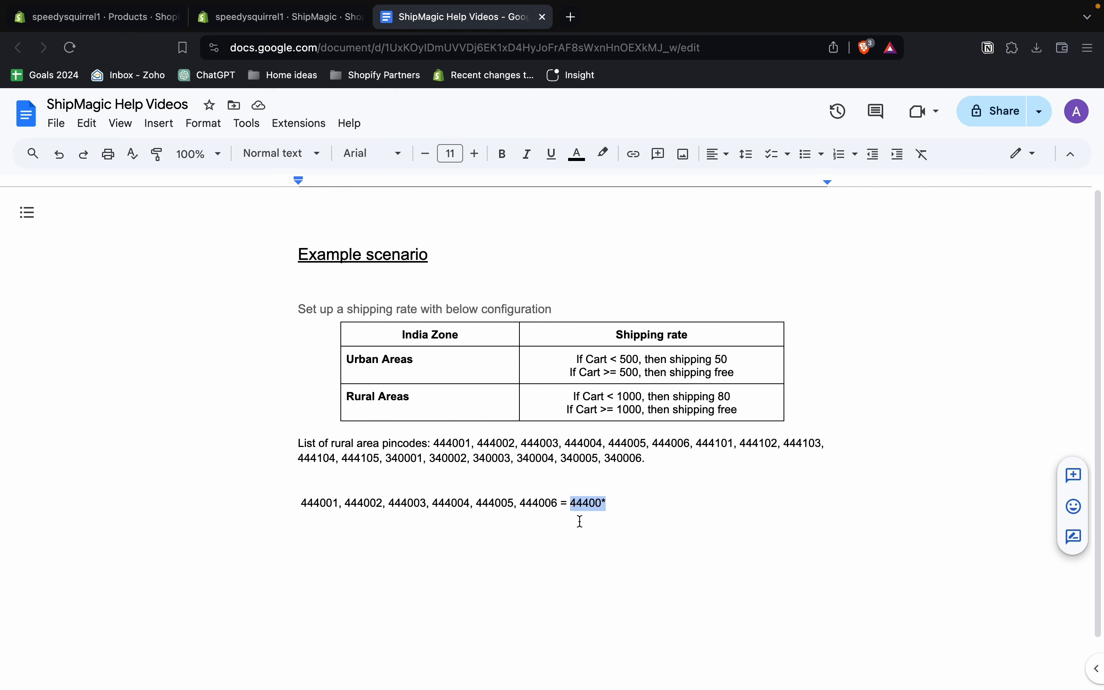
- Switch back to the ShipMagic rule and replace pincodes 444001 to 444006 with the wildcard 44400* in the Zipcode / Postcode value
click(606, 504)
click(312, 17)
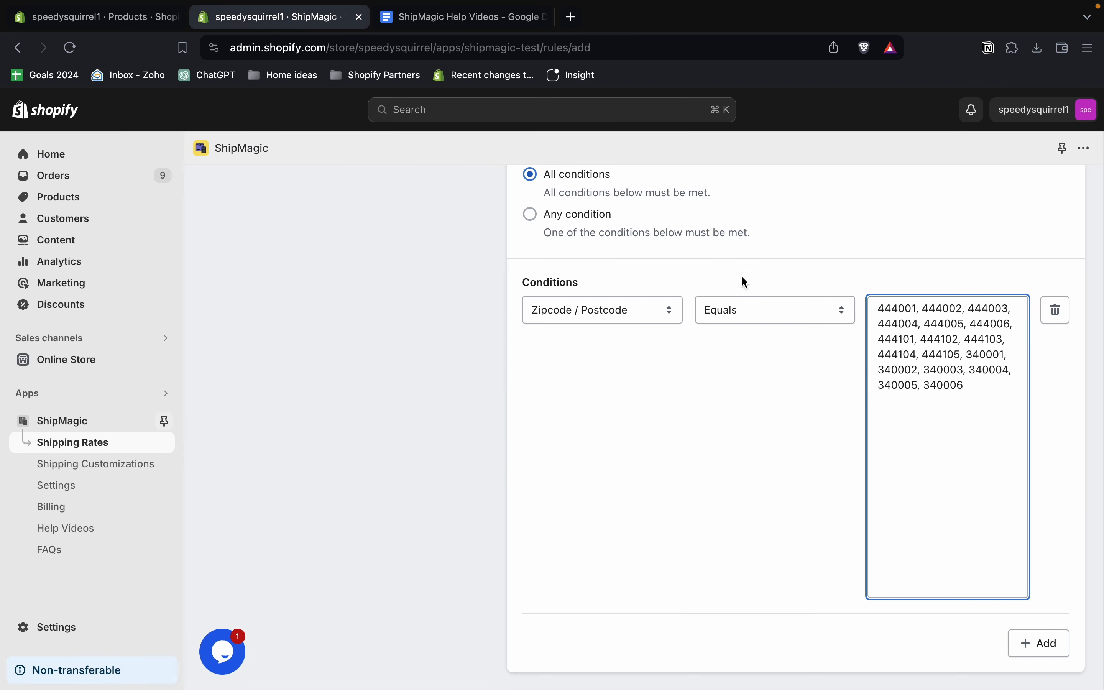
drag(1013, 327, 914, 313)
key(BackSpace)
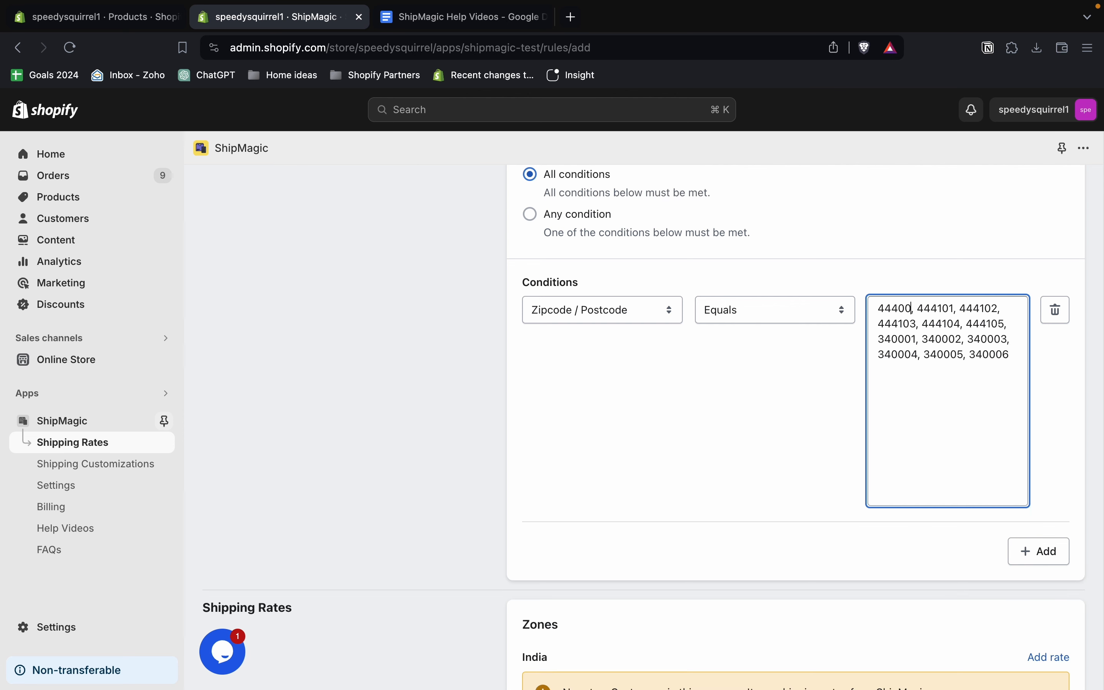
text(1)
- Replace pincodes 444101 to 444105 in the Zipcode / Postcode value with the wildcard 44410*
drag(921, 308, 969, 311)
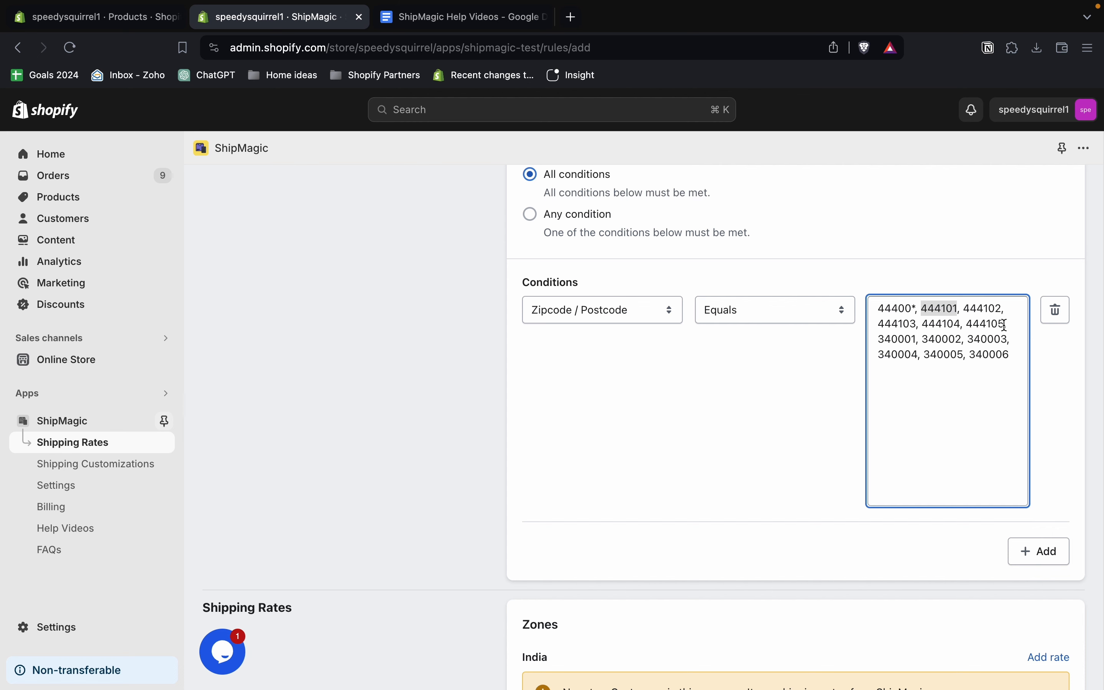
drag(1006, 325, 955, 314)
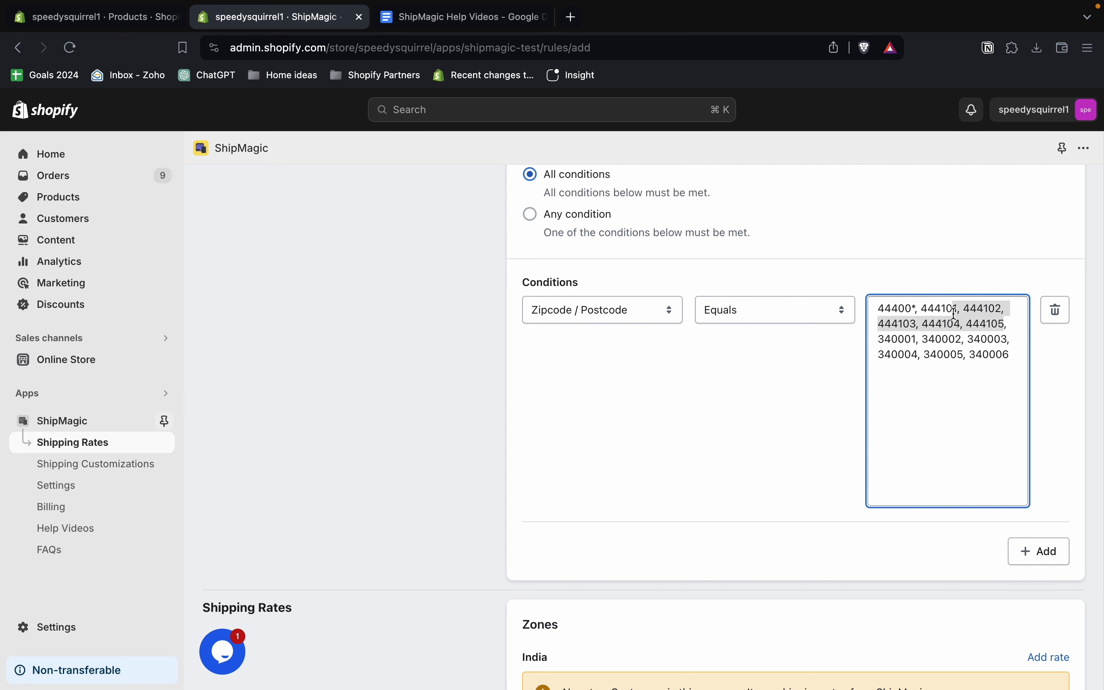
text(*)
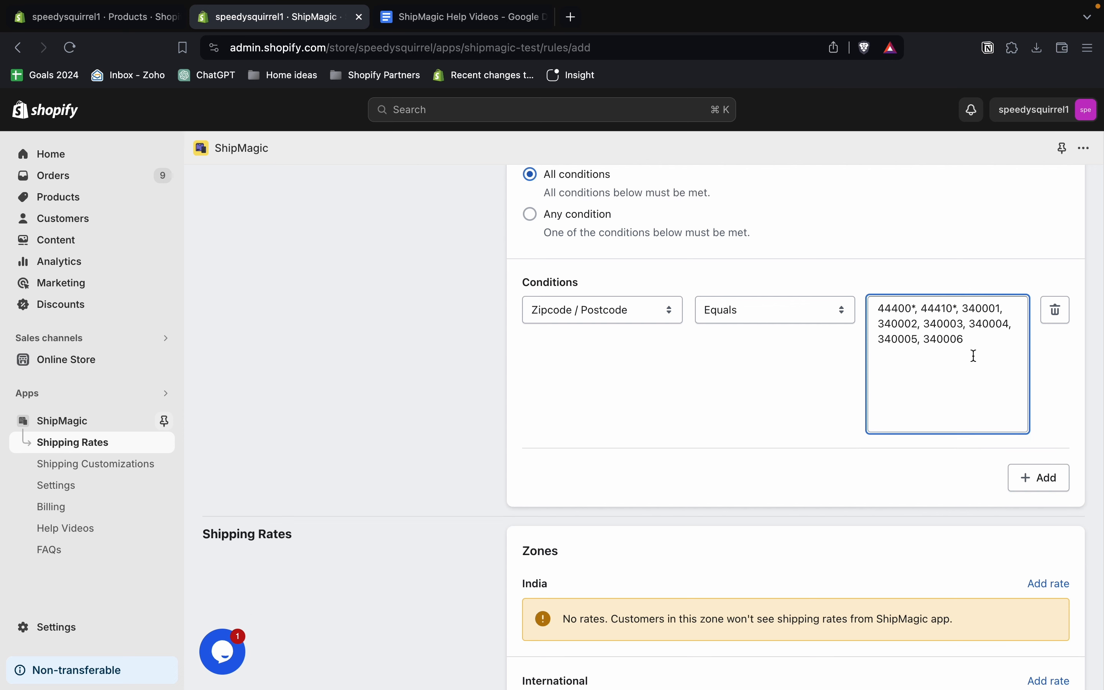
- Replace pincodes 340001 to 340006 in the Zipcode / Postcode value with the wildcard 34000*
double_click(887, 325)
double_click(984, 310)
drag(966, 341, 997, 309)
key(BackSpace)
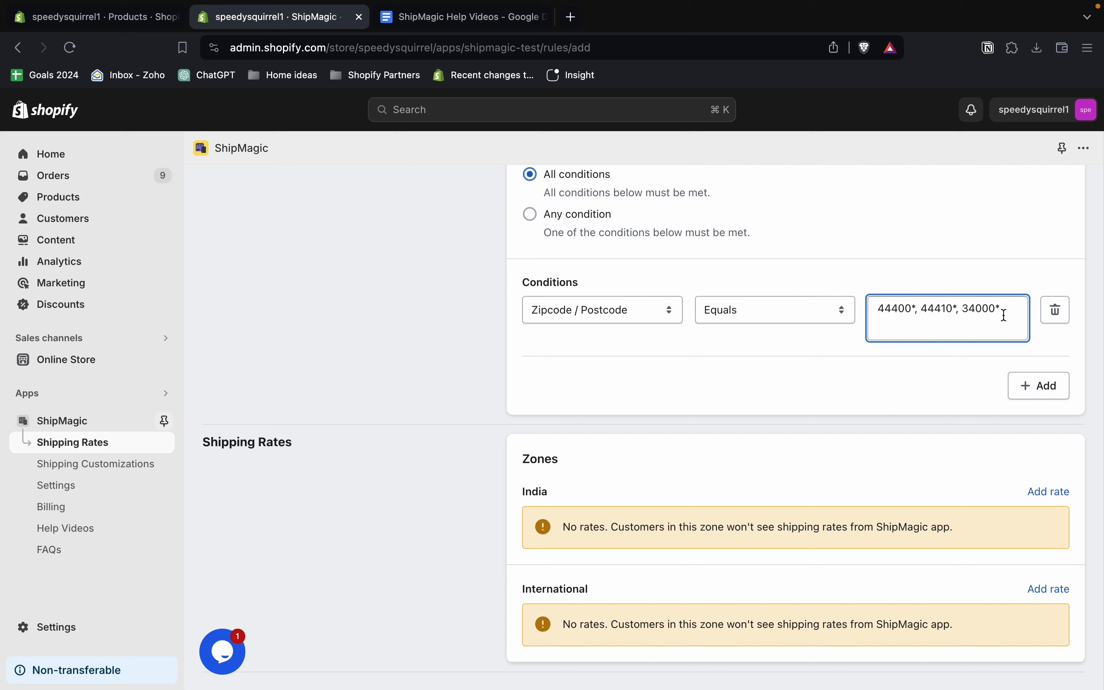
click(931, 377)
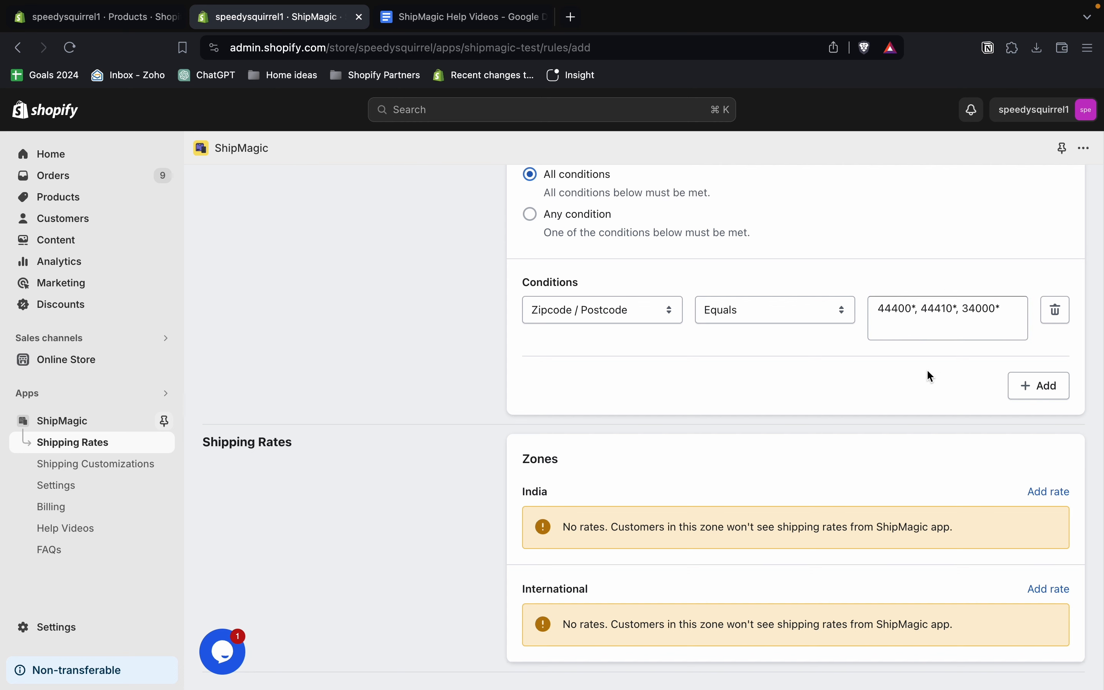
click(889, 315)
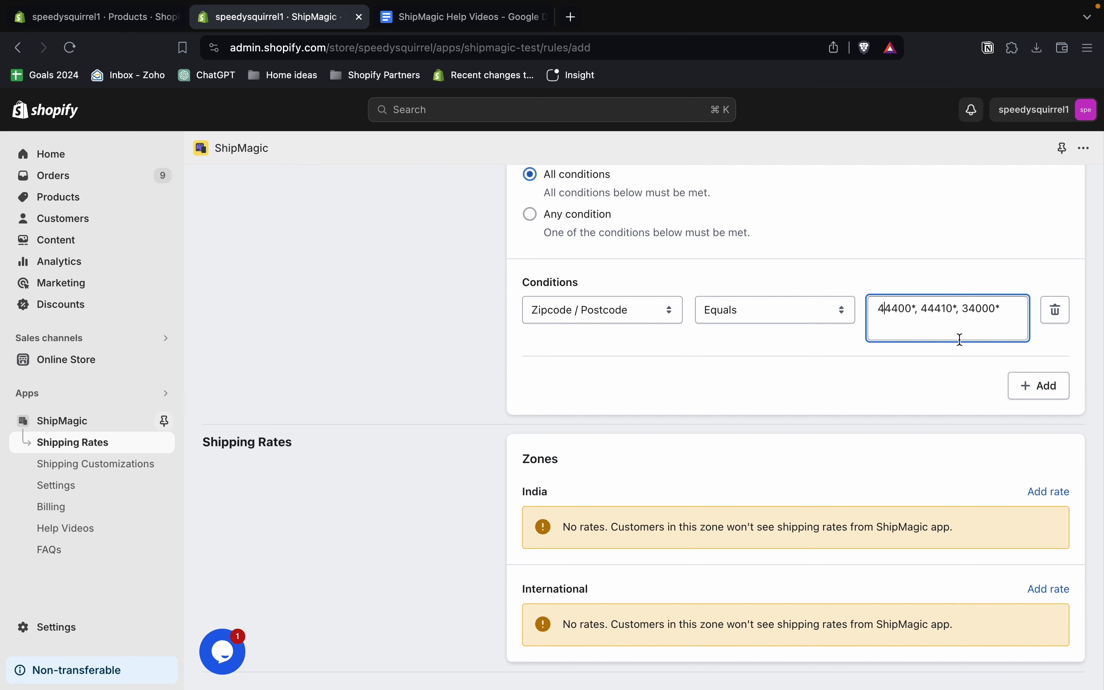
click(946, 362)
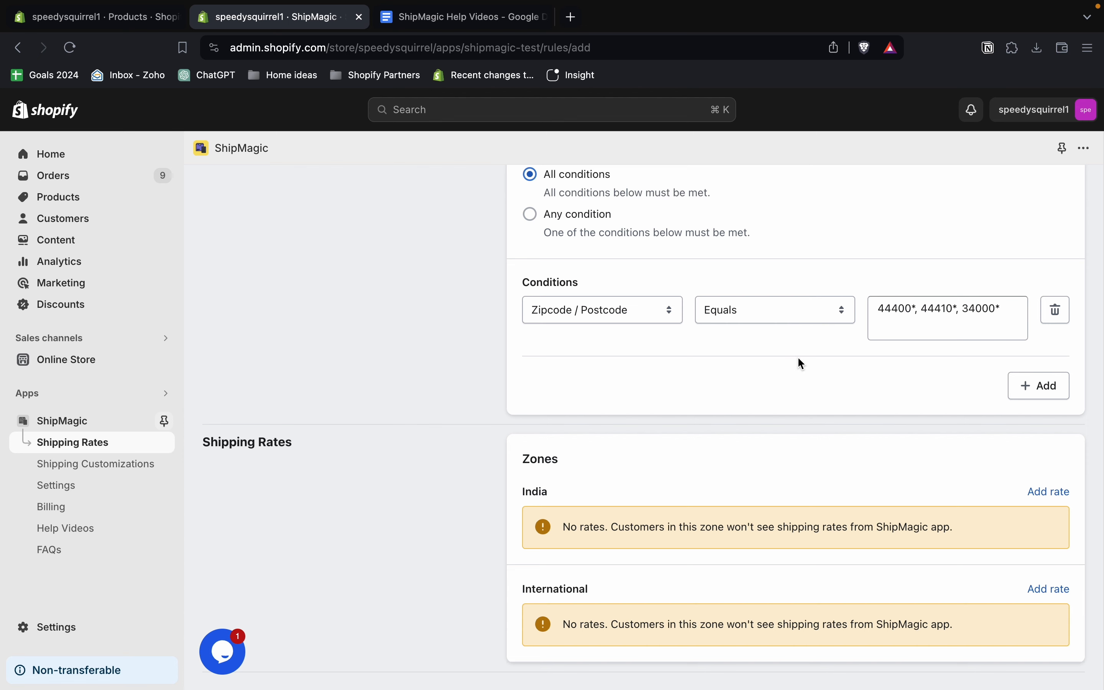
scroll(799, 360, down, 2)
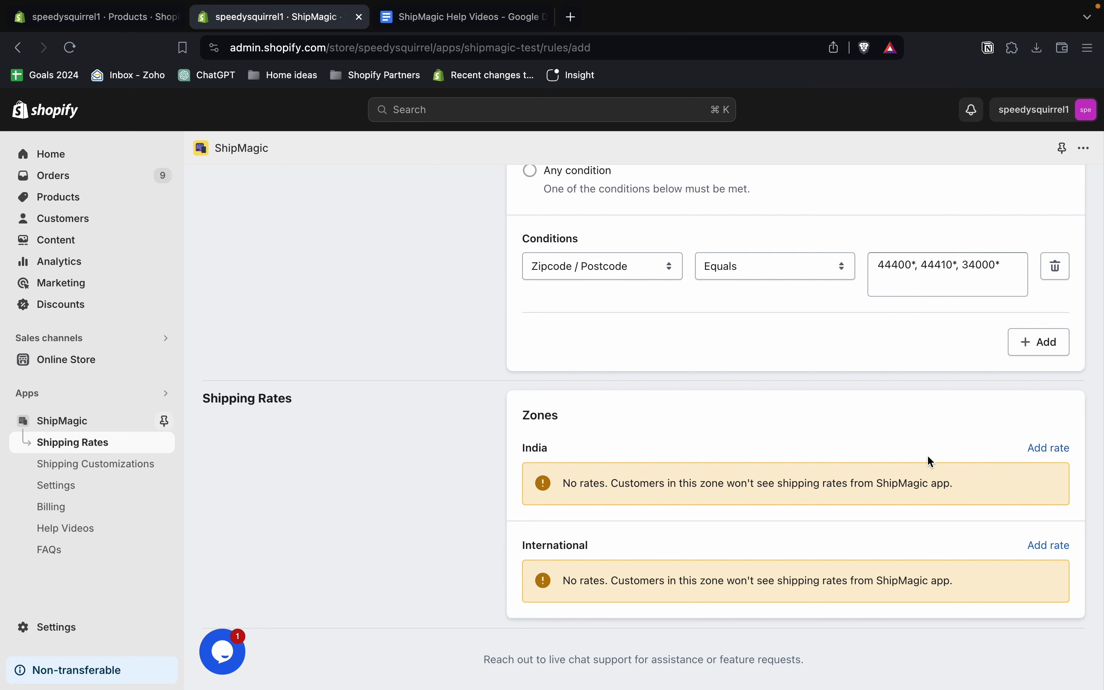
double_click(927, 269)
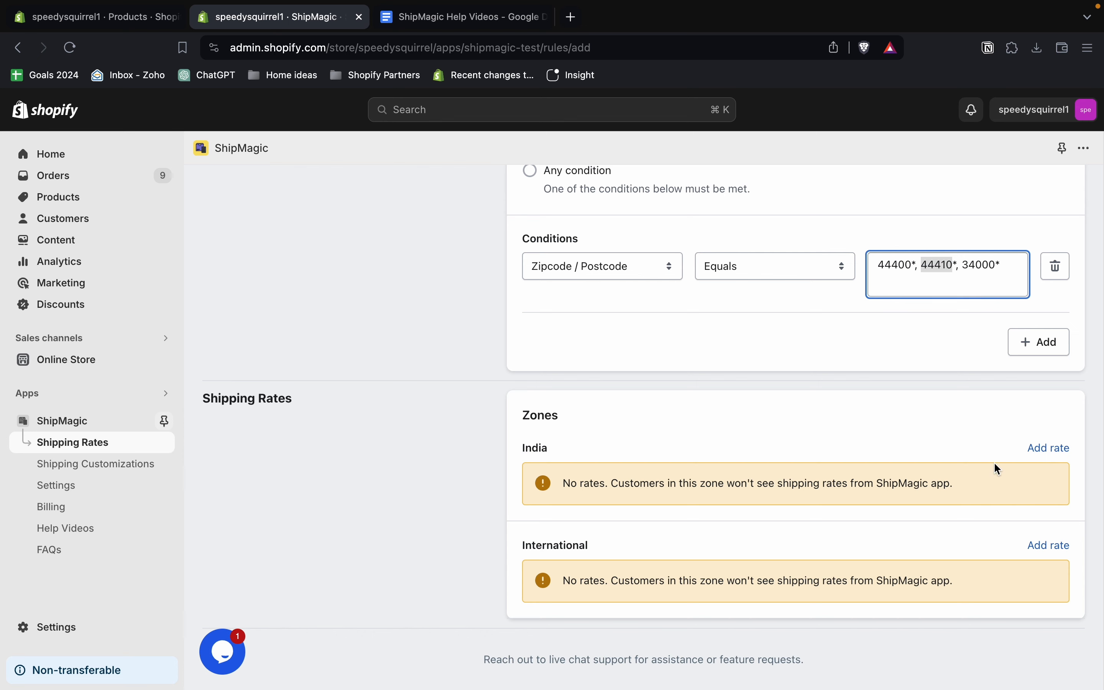
- Start a new rate for the India zone and name it "Standard Delivery"
click(1041, 450)
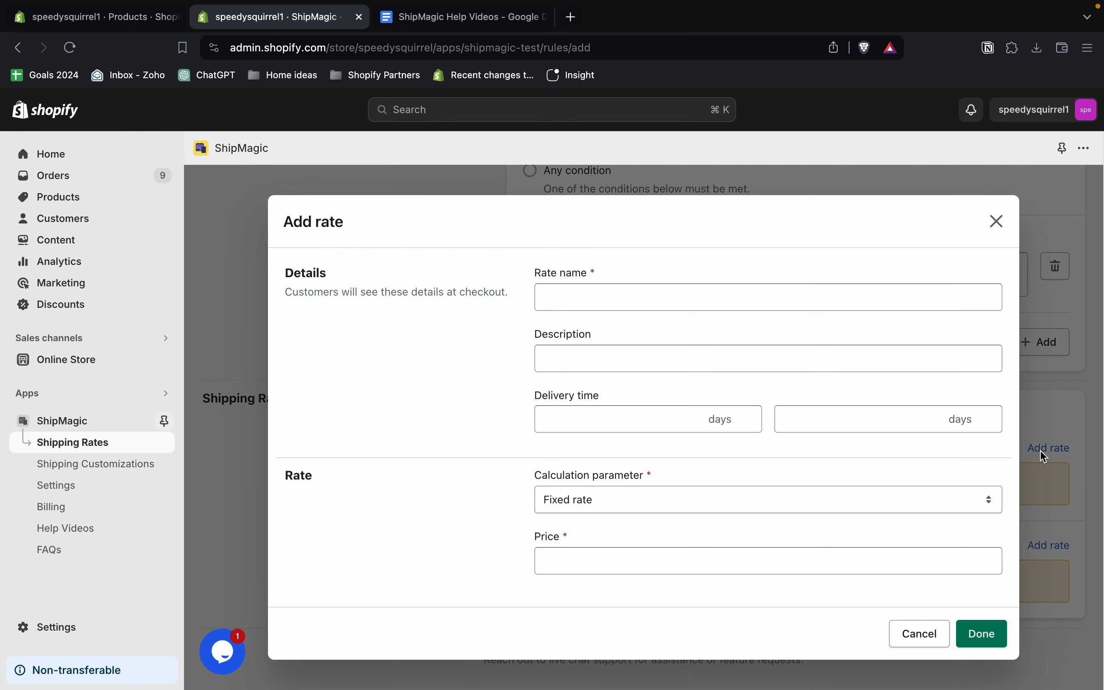
click(587, 288)
text(Standa)
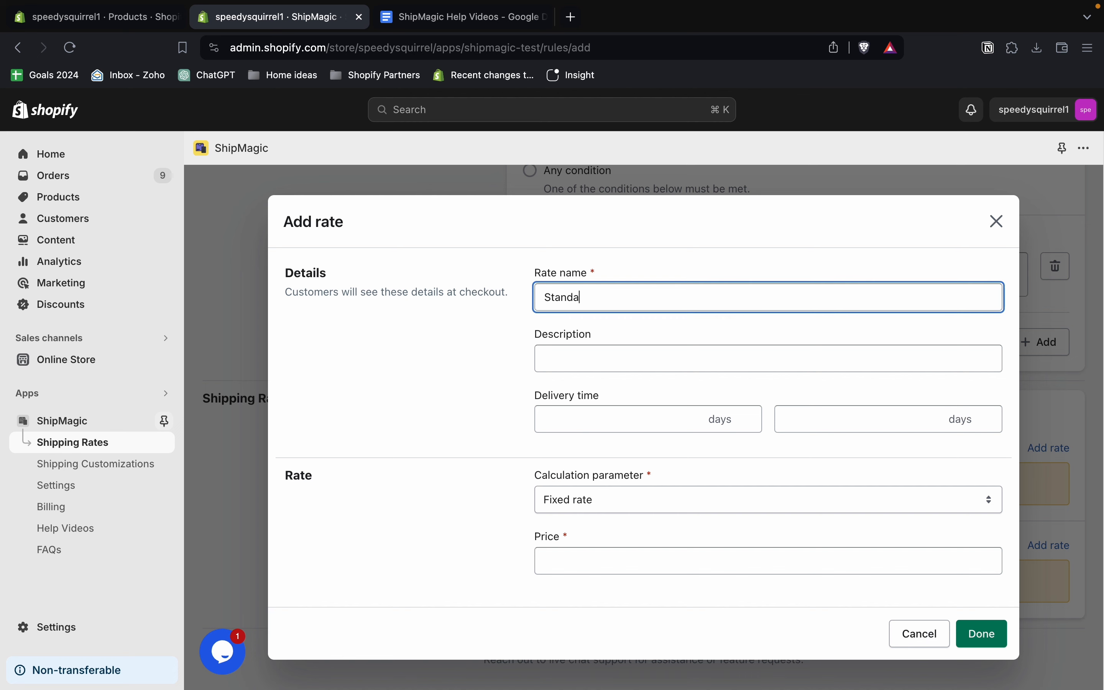
text(rd Delivery)
triple_click(587, 302)
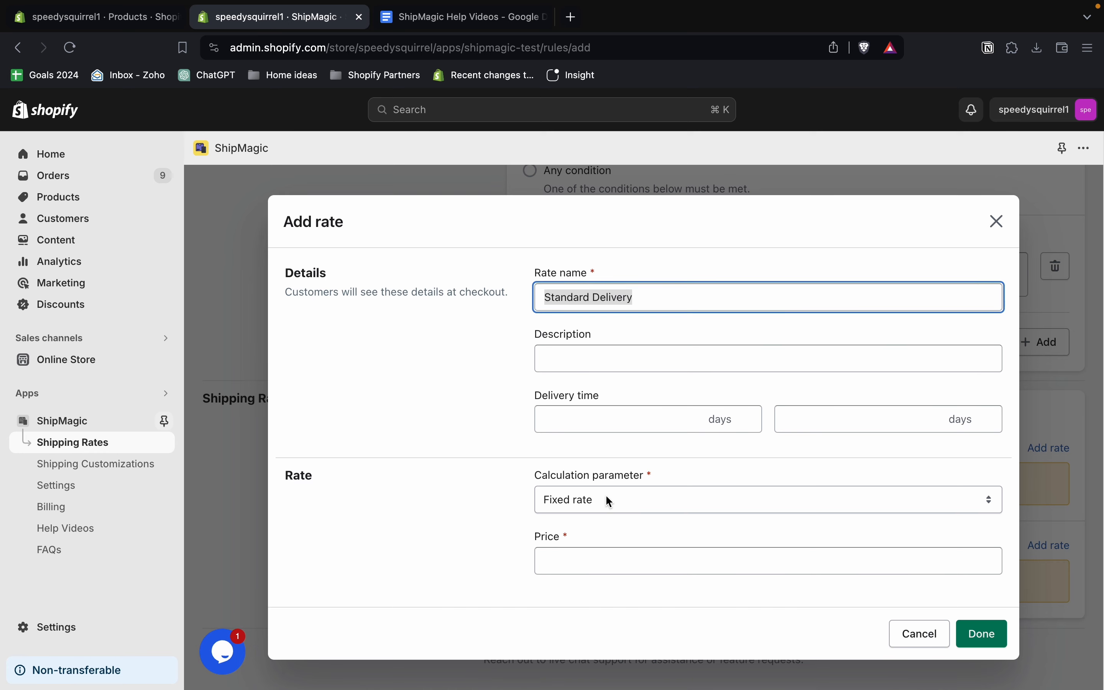
- Set the rate's calculation parameter to Total price of items
click(598, 501)
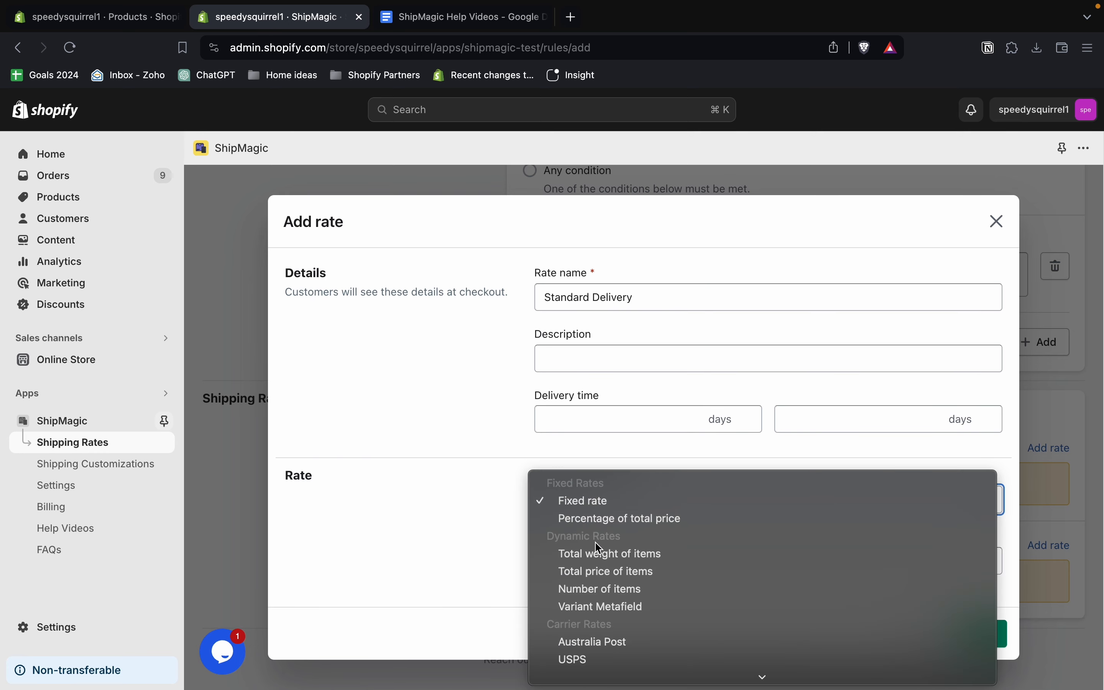
click(593, 503)
click(591, 508)
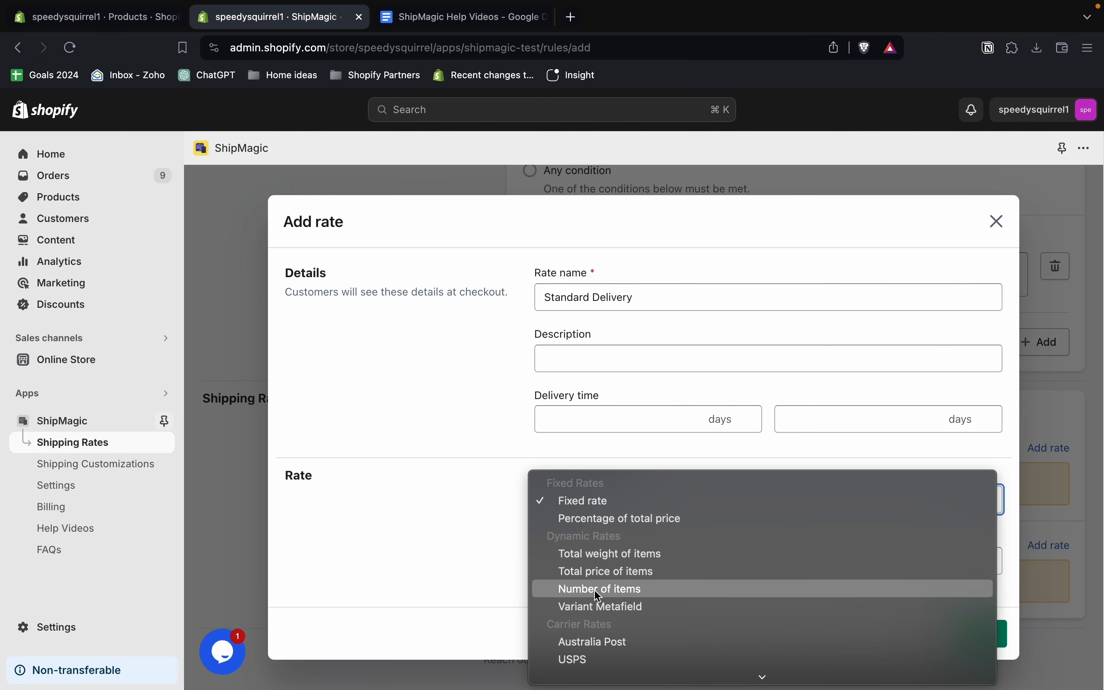
click(598, 573)
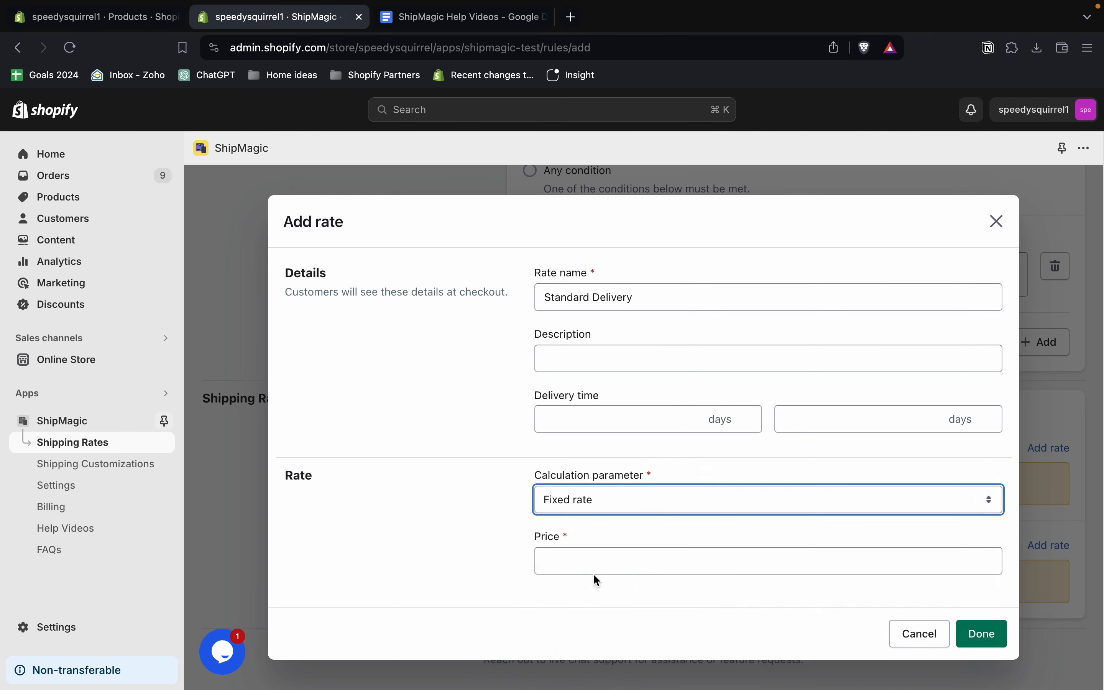
scroll(594, 577, down, 3)
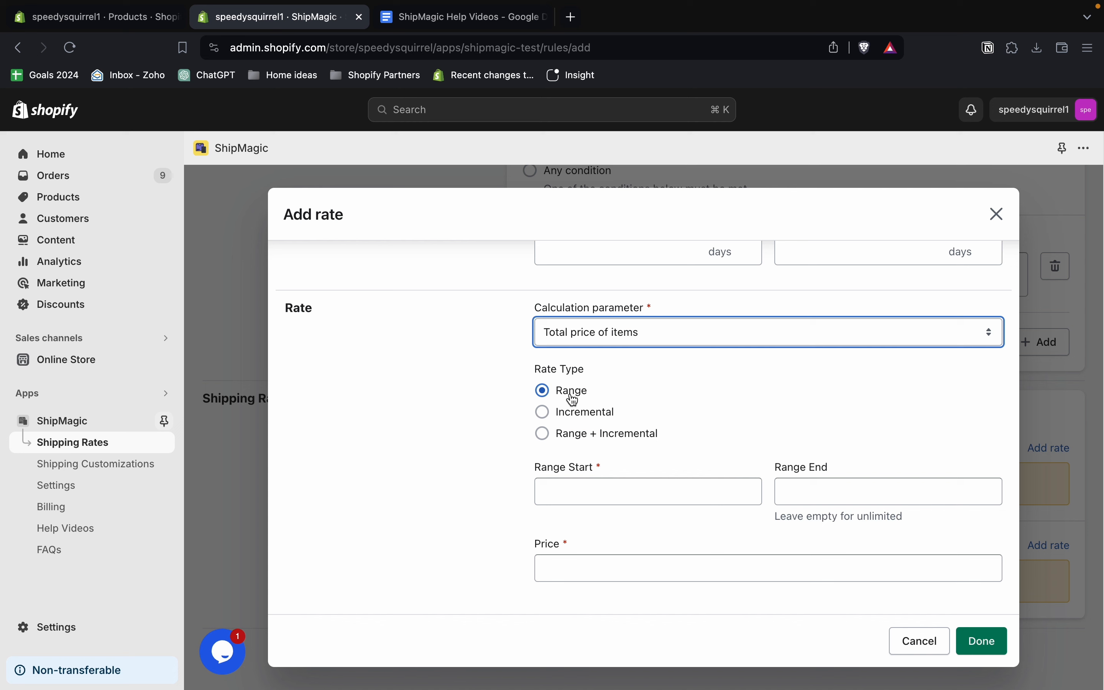
- Set the rate's range from 0 to 1000 with a price of 80, and save the rate
click(571, 487)
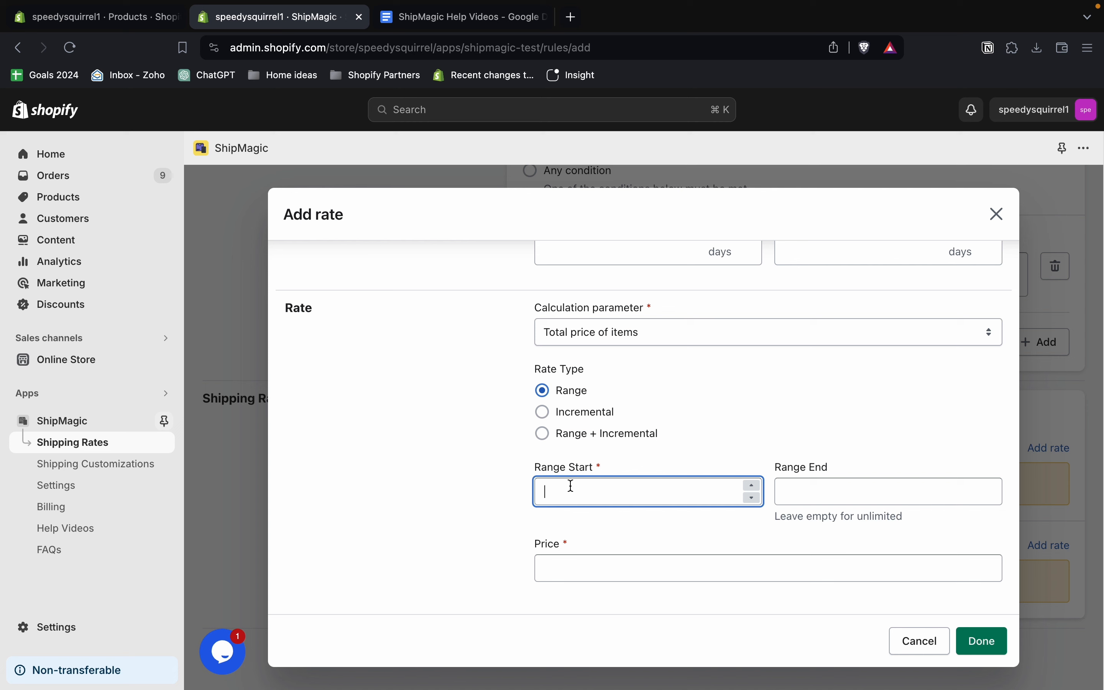
text(0)
click(829, 491)
text(500)
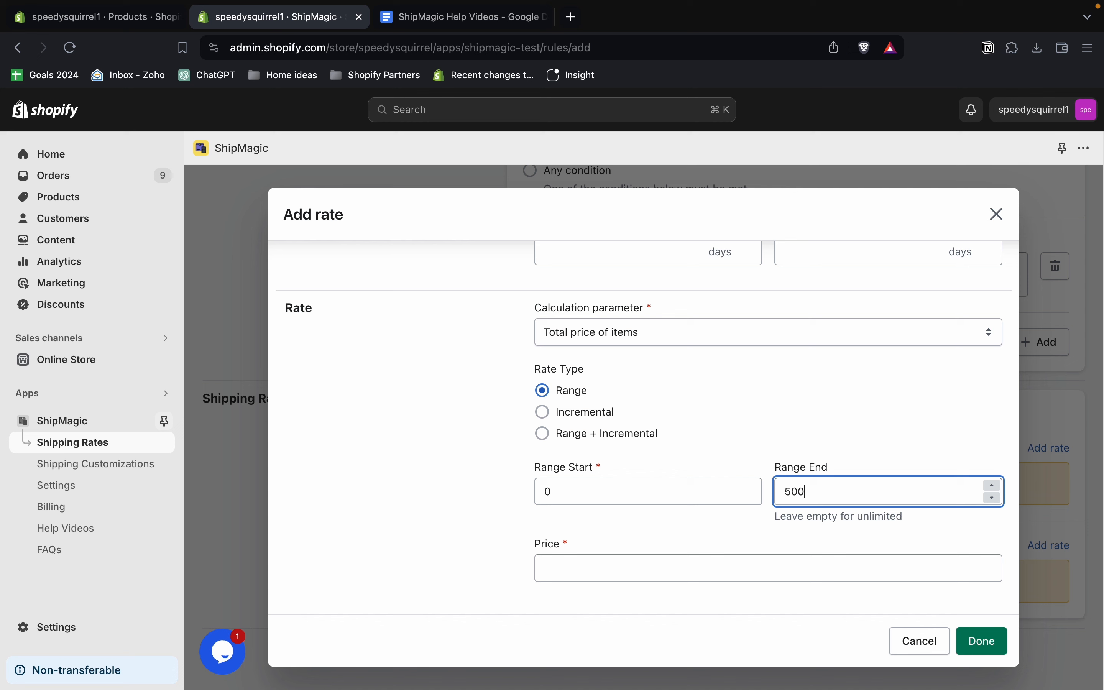
key(BackSpace)
text(1000)
click(660, 577)
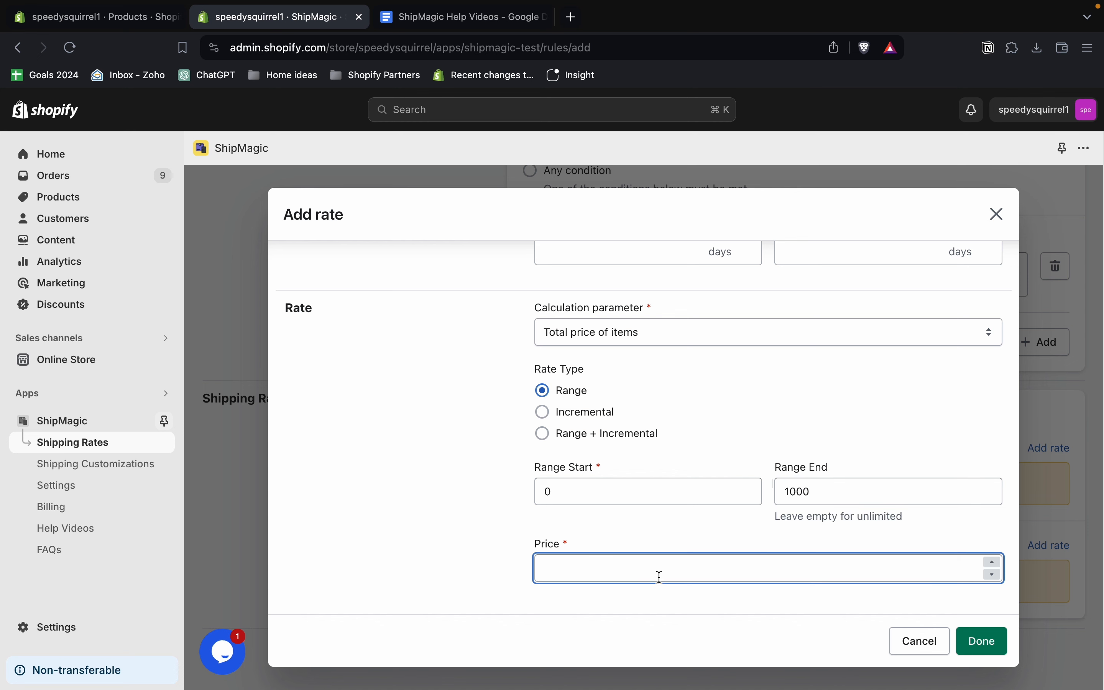
text(80)
click(982, 638)
- Start a second rate for the India zone, also named "Standard Delivery"
scroll(952, 579, down, 1)
click(1047, 410)
click(655, 303)
text(S)
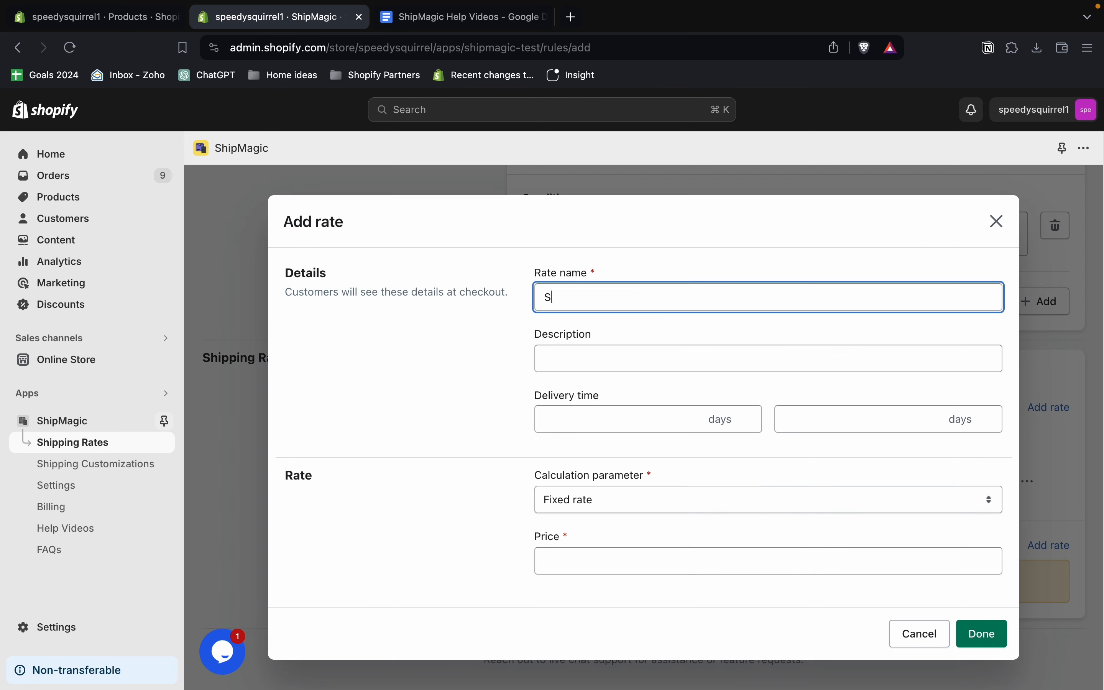
text(tandard Delievr)
text(y)
key(Left)
key(Left)
key(BackSpace)
text(ve)
- Base the second rate on Total price of items, with a range starting at 1000 and no range end
click(592, 498)
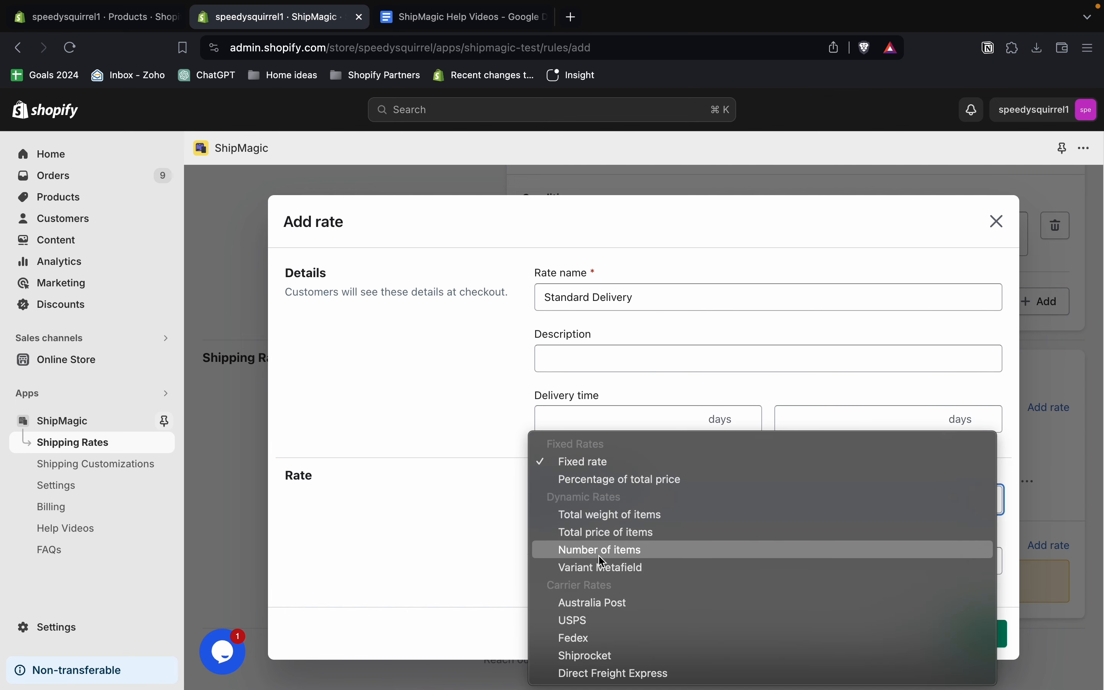
click(602, 533)
scroll(601, 534, down, 3)
click(579, 485)
text(1000)
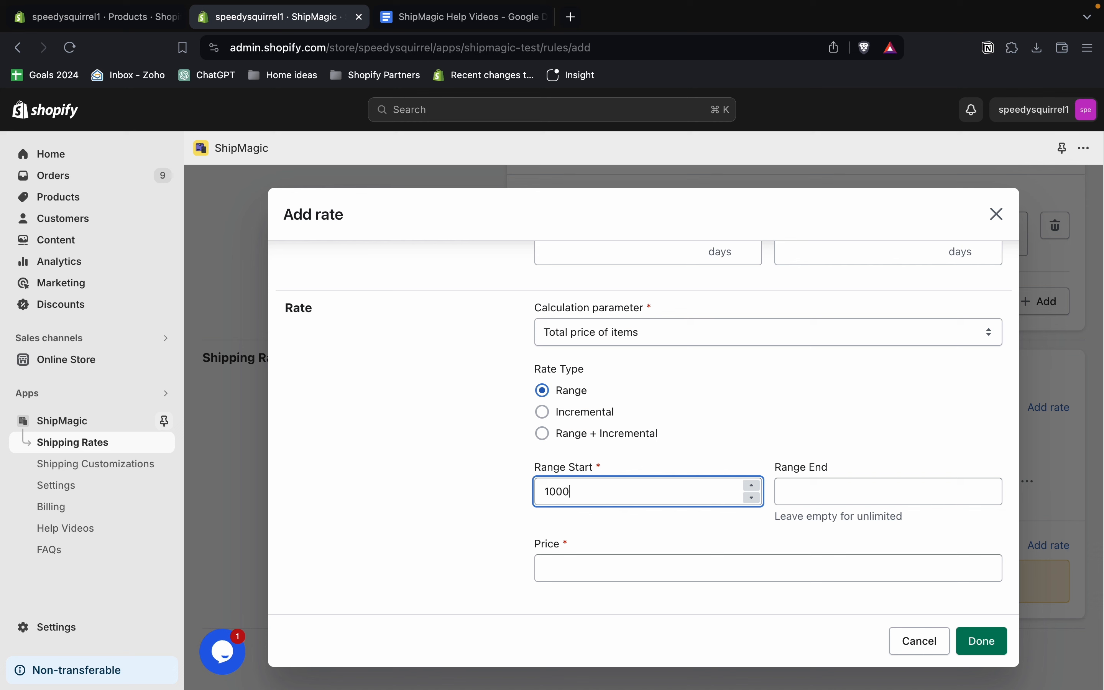
click(799, 495)
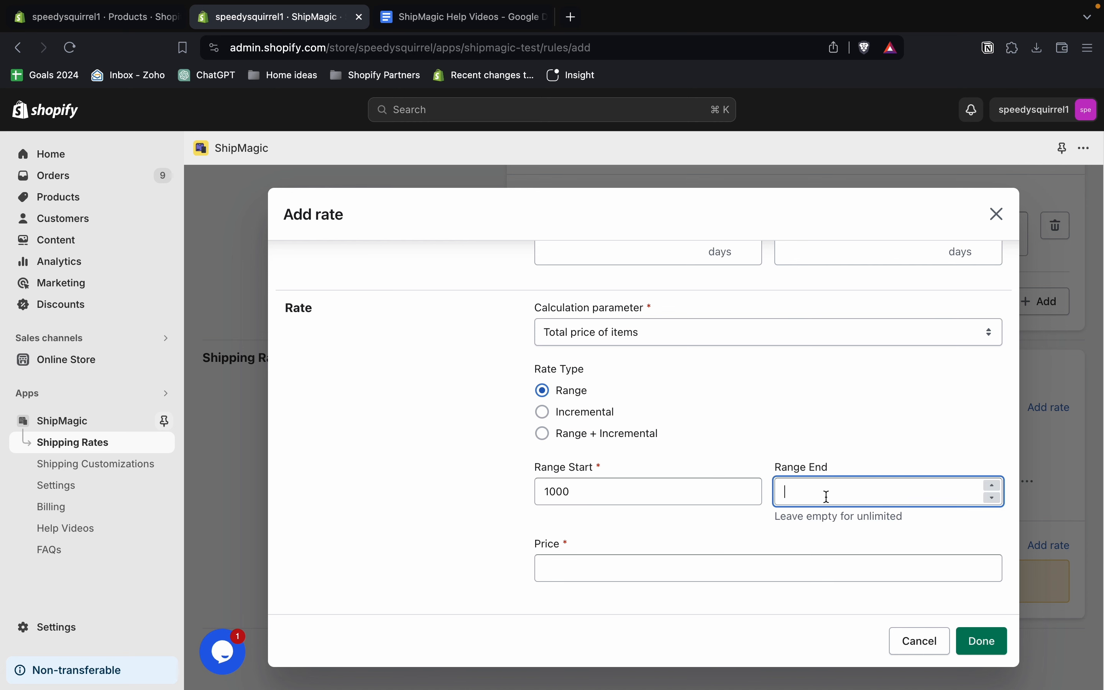
double_click(814, 516)
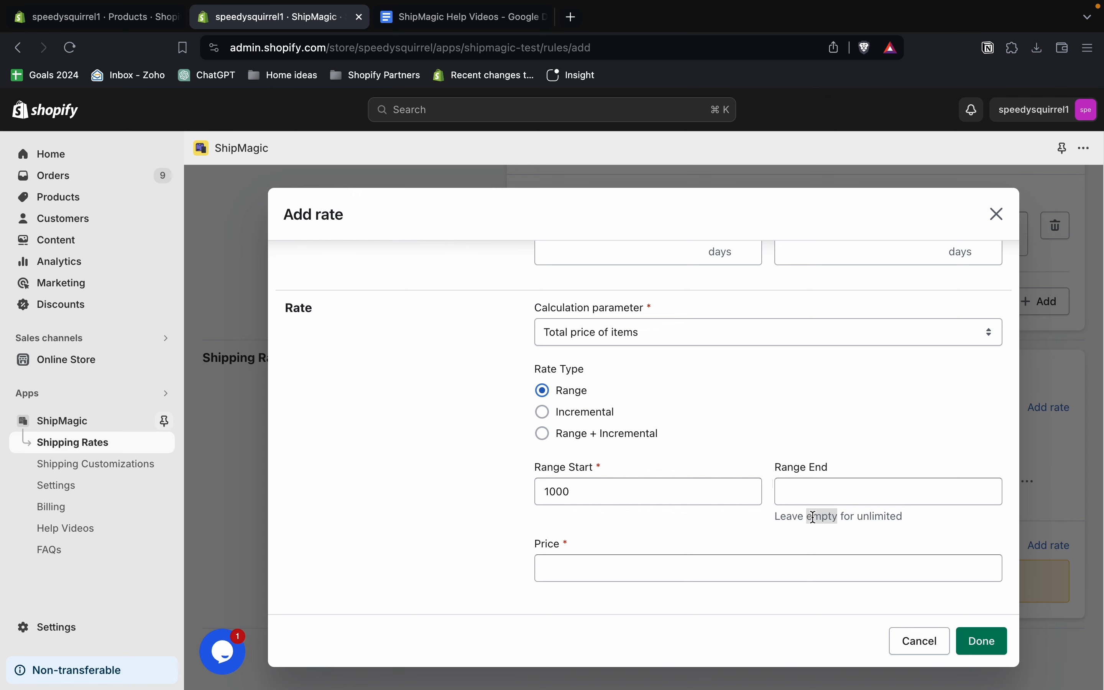
click(637, 500)
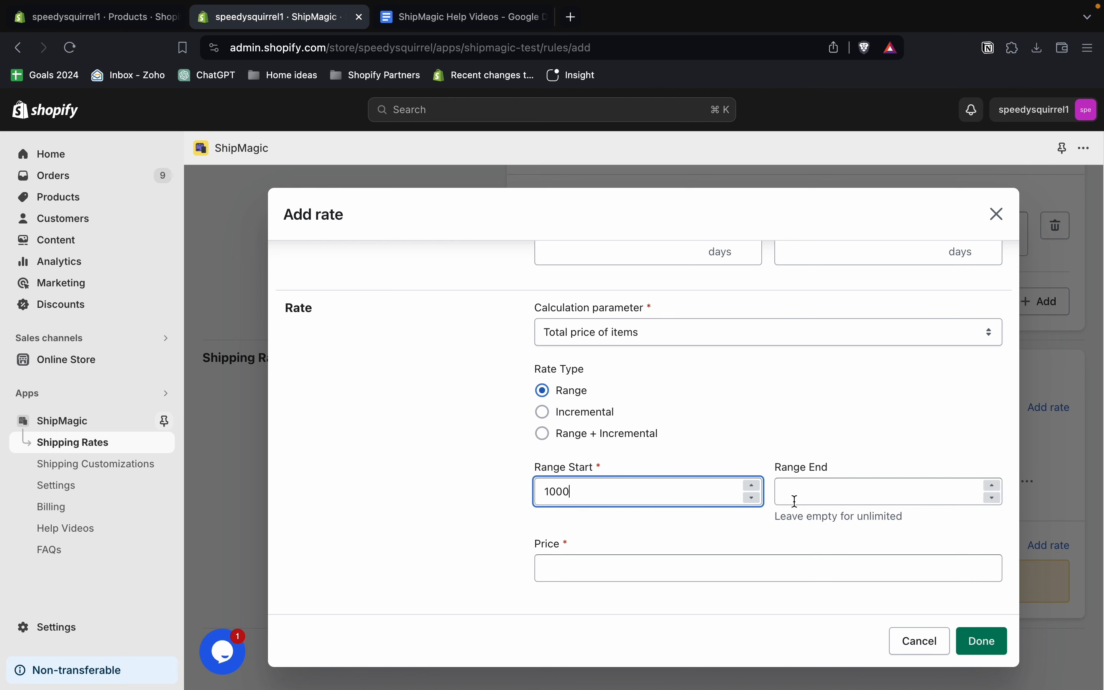
- Set the second rate's price to 0 and save the rate
click(640, 570)
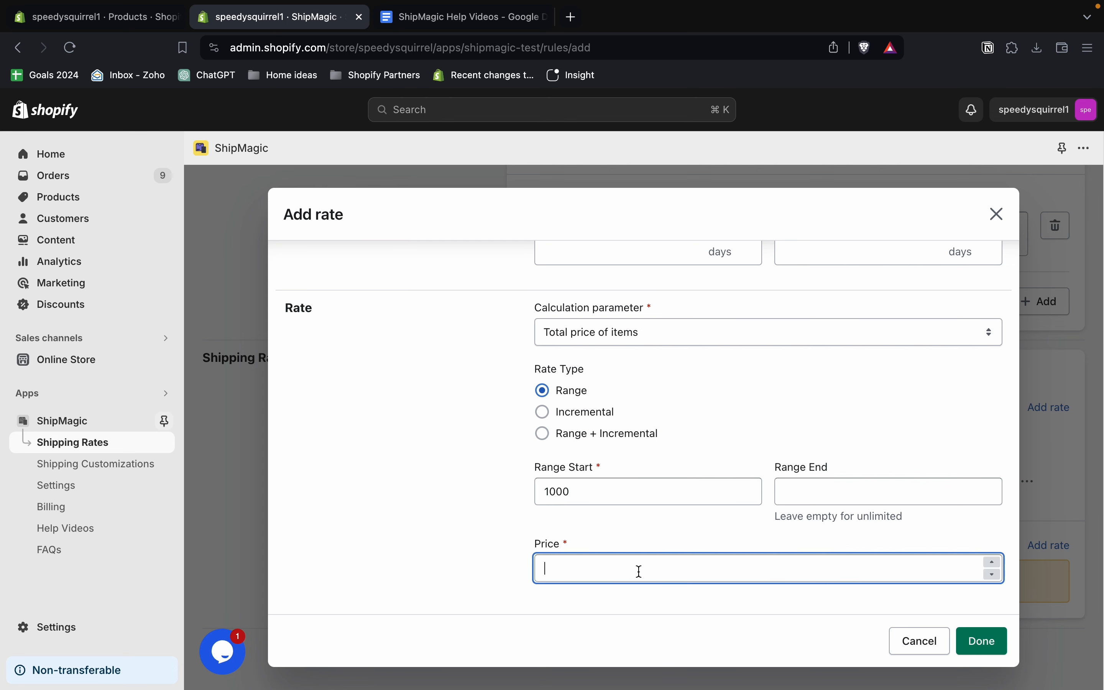
text(0)
click(986, 639)
- Edit the India rate priced at 80 so its range ends at 999.99, and save it
click(1031, 481)
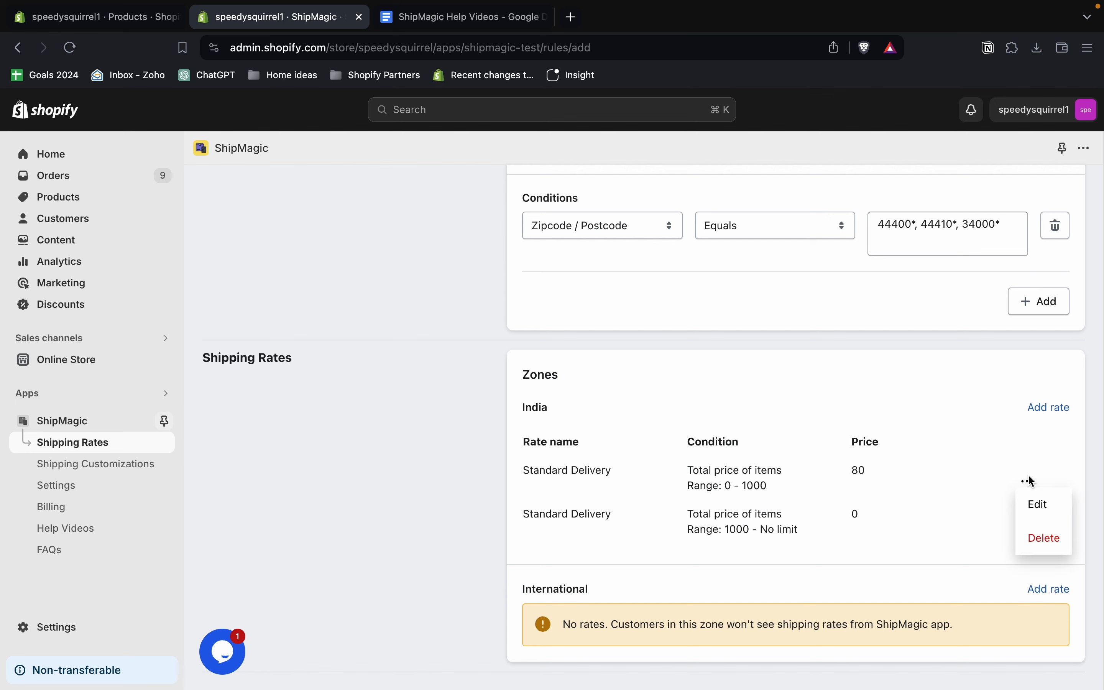
click(1040, 505)
scroll(610, 535, down, 3)
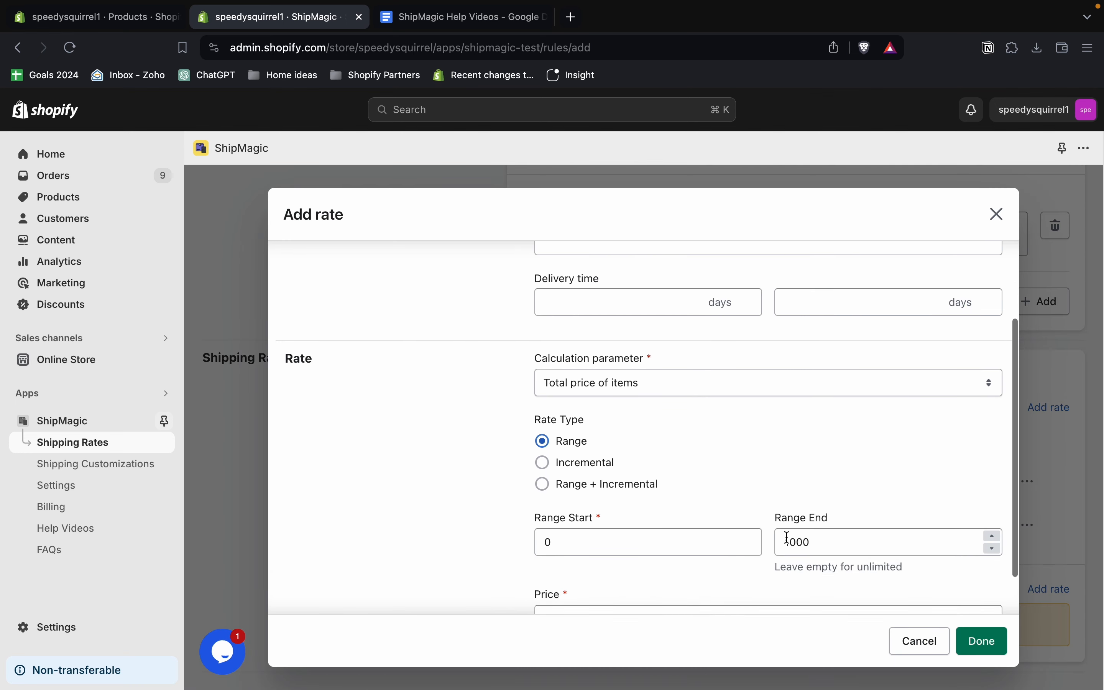
double_click(796, 542)
text(999)
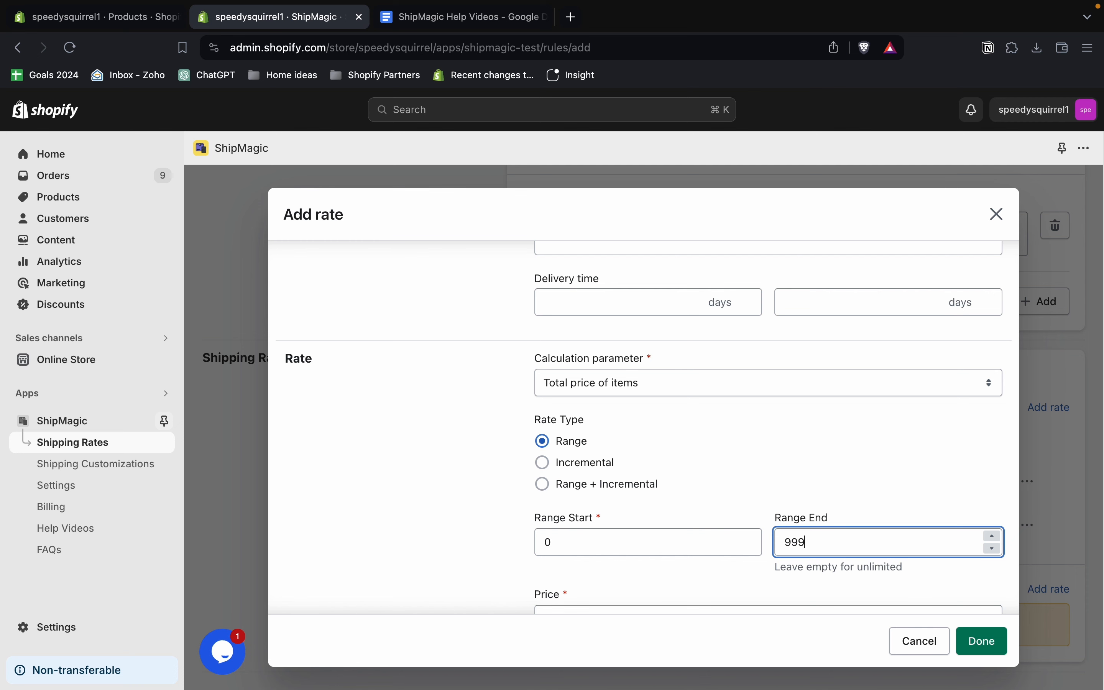
click(761, 585)
scroll(762, 589, down, 2)
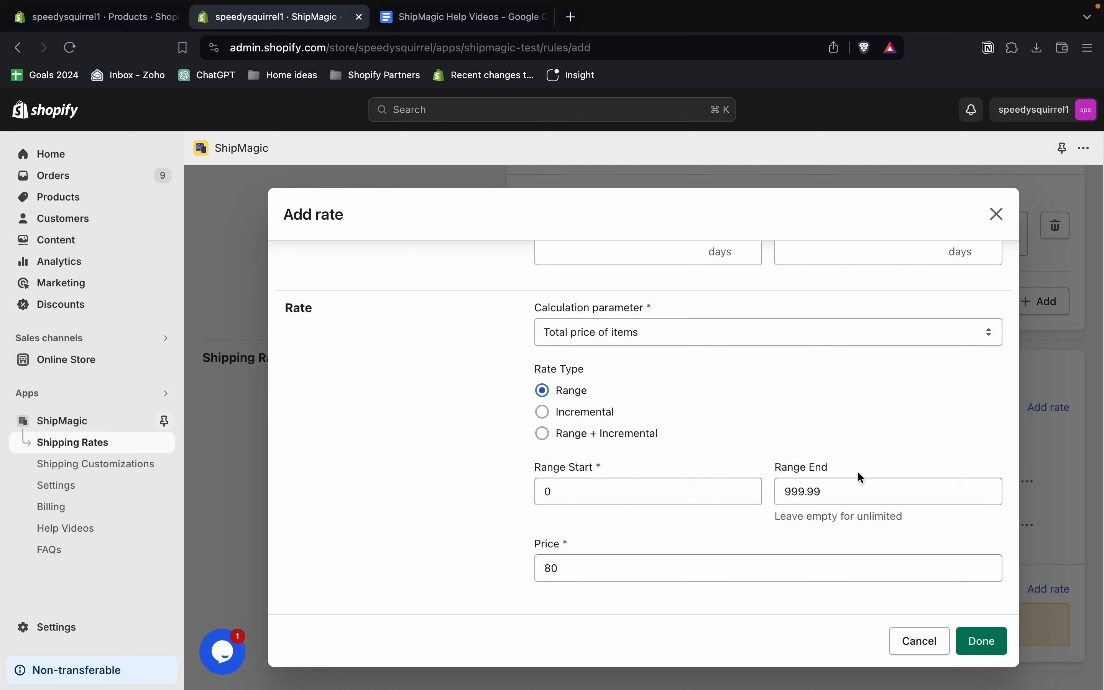
click(976, 641)
- Check the India zone rates against the Rural Areas shipping rates in the Google Docs document
scroll(840, 500, down, 1)
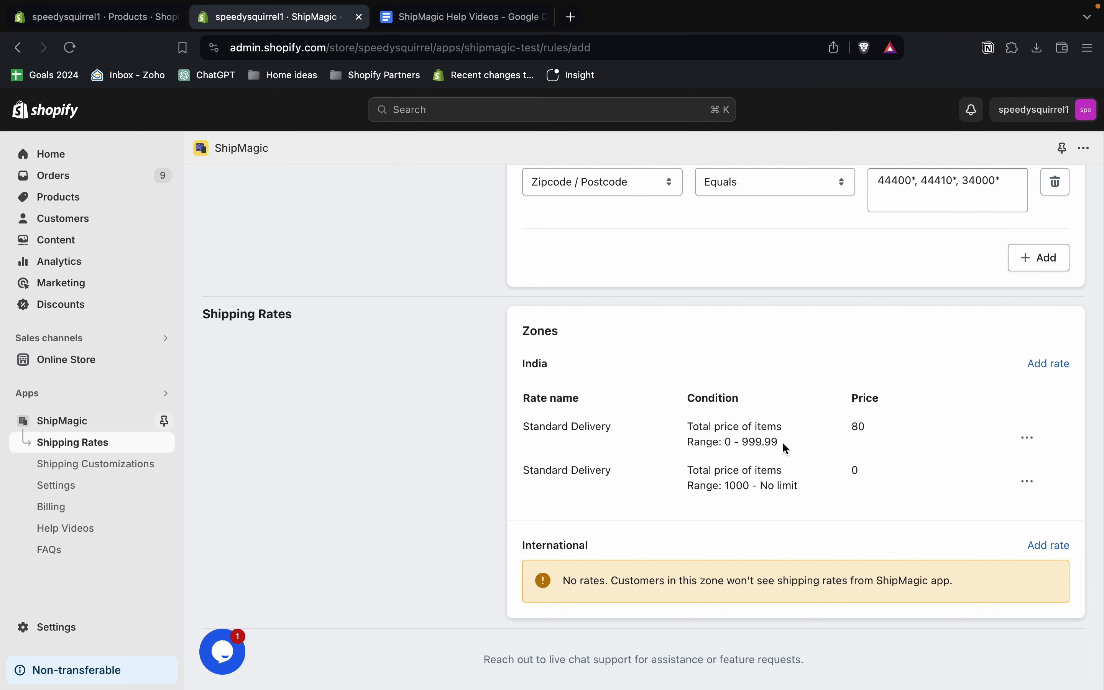
double_click(737, 486)
drag(867, 470, 790, 472)
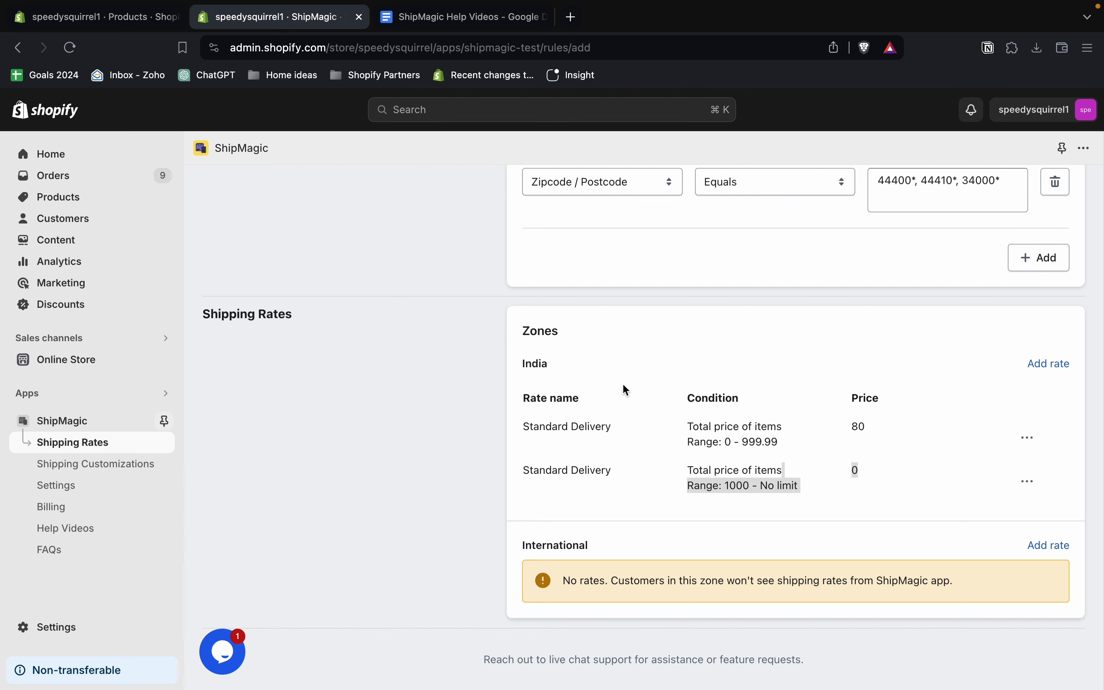
click(451, 19)
double_click(660, 405)
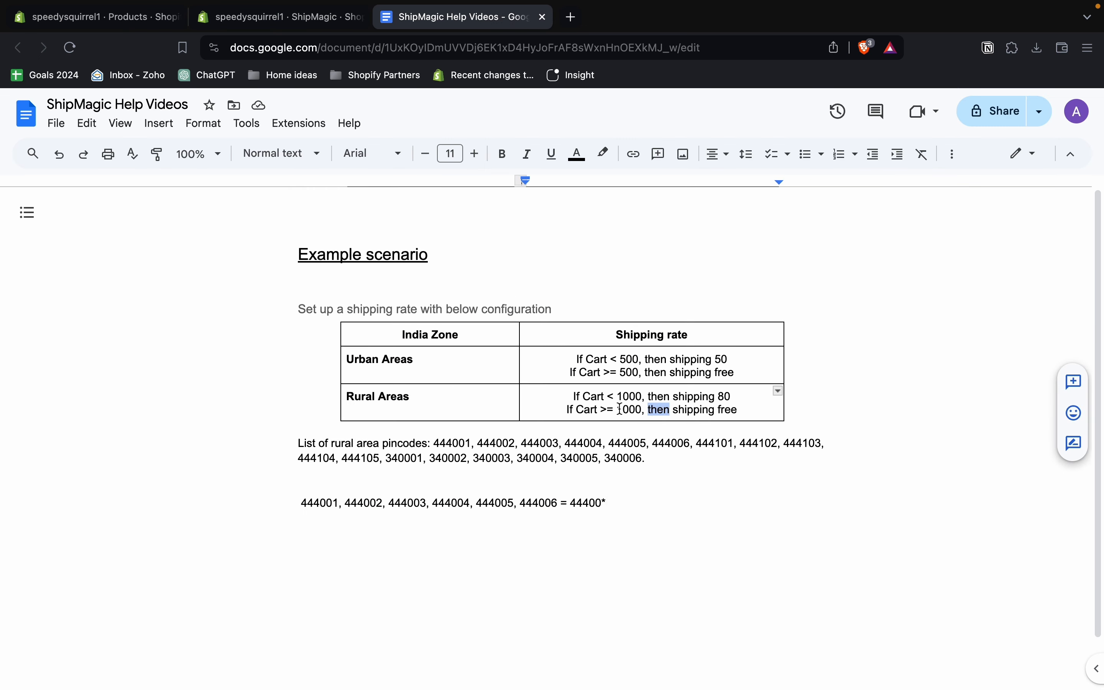
- Check the free-shipping threshold for Rural Areas in the document, return to ShipMagic and save the rural rule
drag(600, 410, 642, 410)
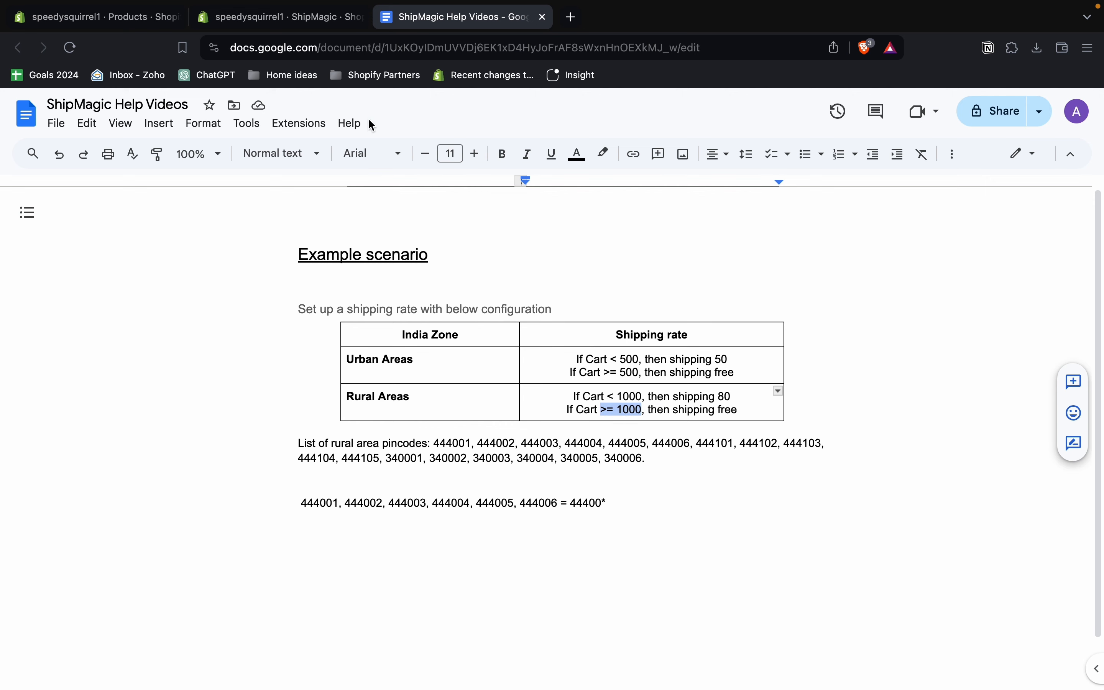
click(297, 17)
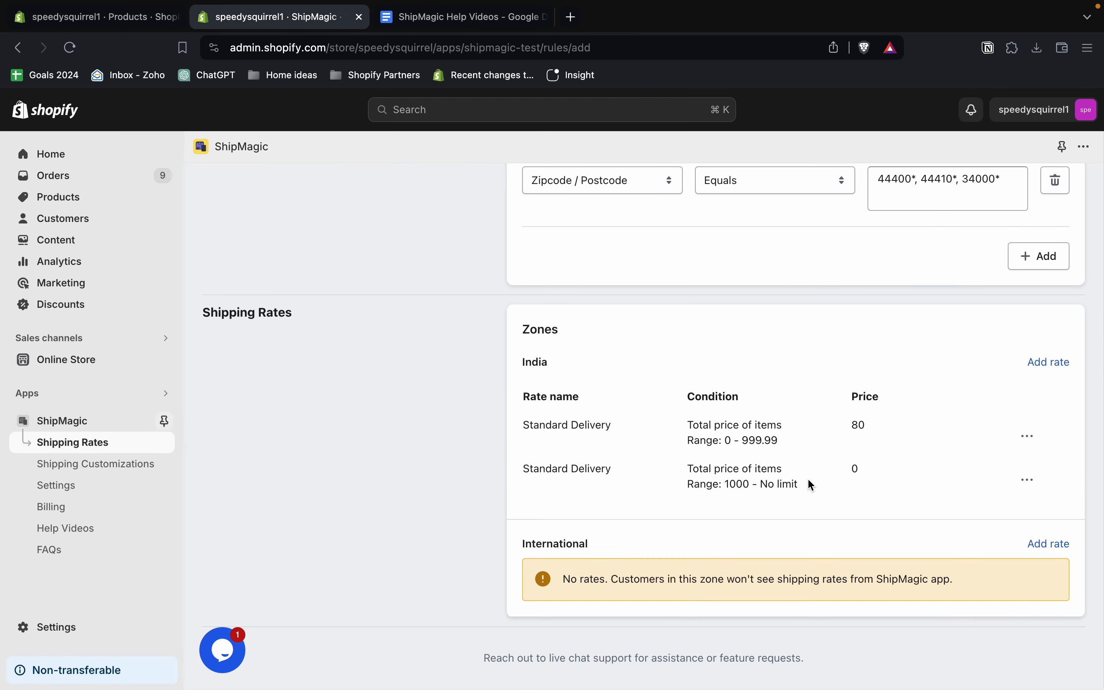
scroll(808, 478, up, 15)
click(1049, 201)
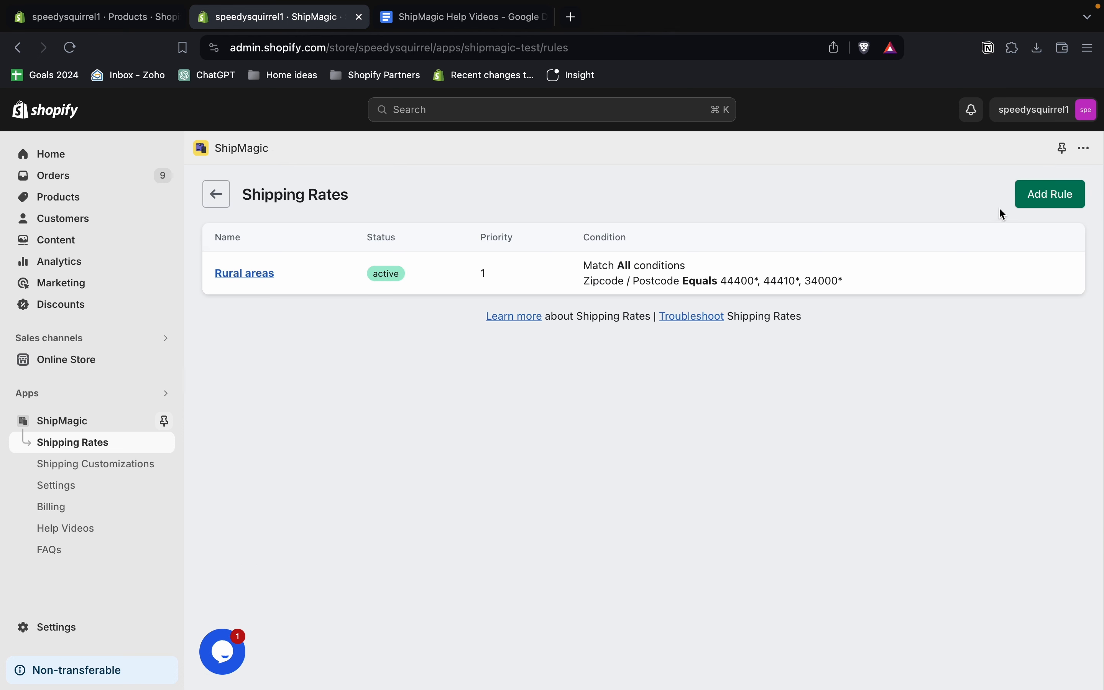
- Copy the postcode patterns 44400*, 44410*, 34000* from the Rural areas rule in the Shipping Rates list
click(1025, 197)
click(647, 269)
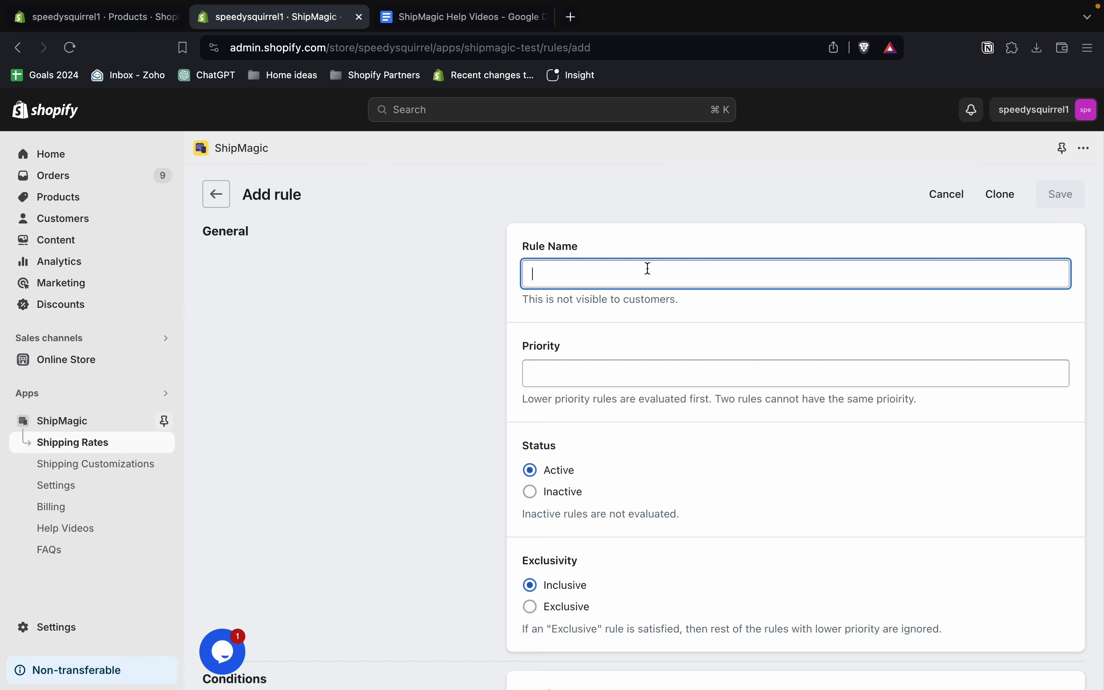
scroll(550, 281, left, 10)
drag(844, 281, 722, 278)
key(super+c)
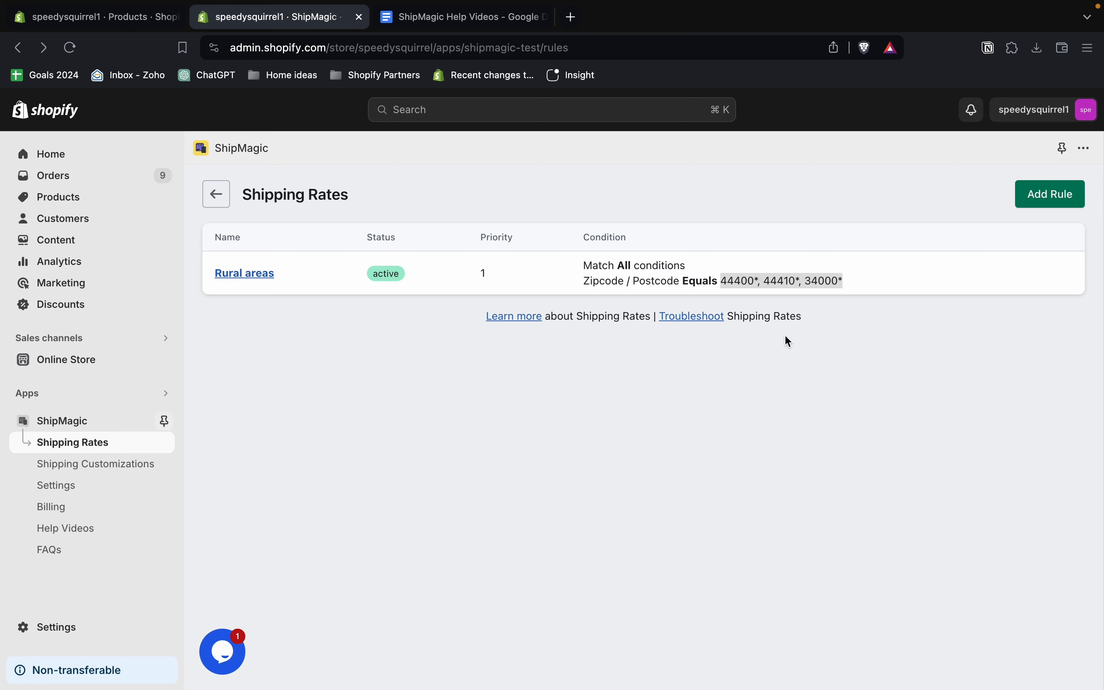
- Add a shipping rule named Urban Rates with priority 2
click(1025, 196)
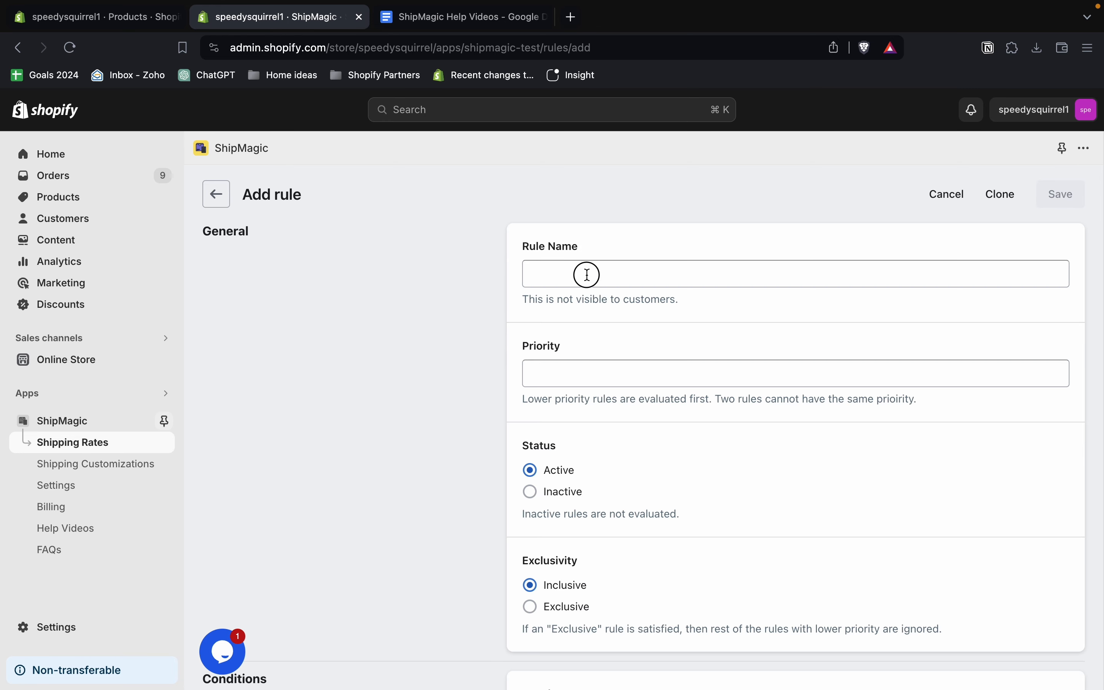
click(587, 273)
text(Urban )
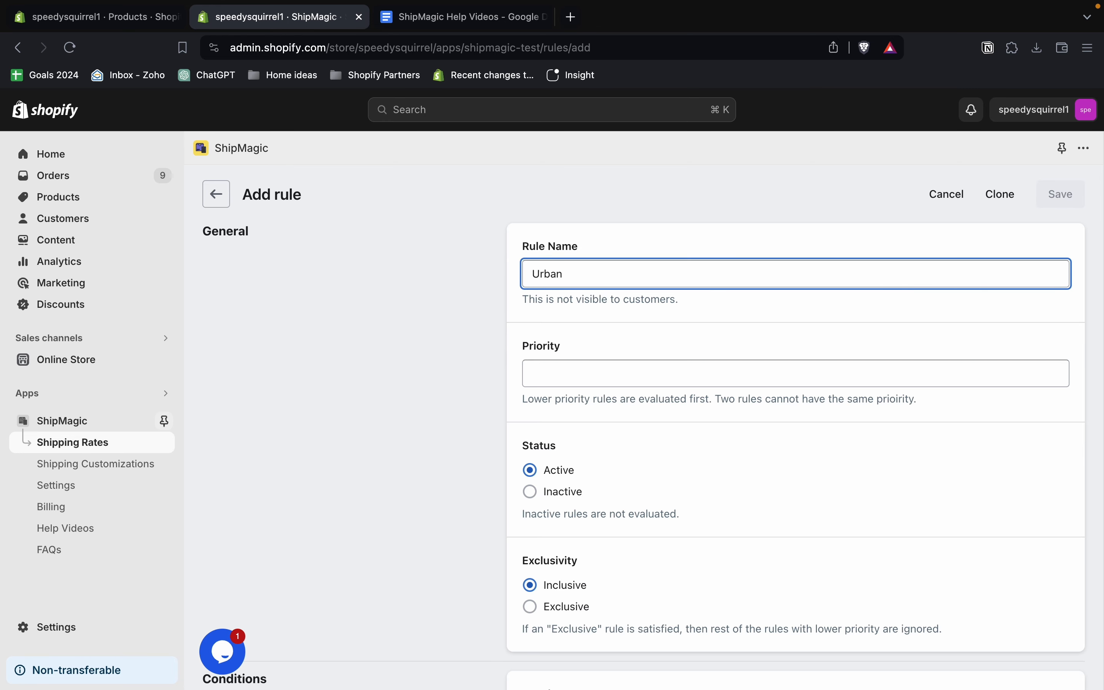
text(Rates)
click(584, 378)
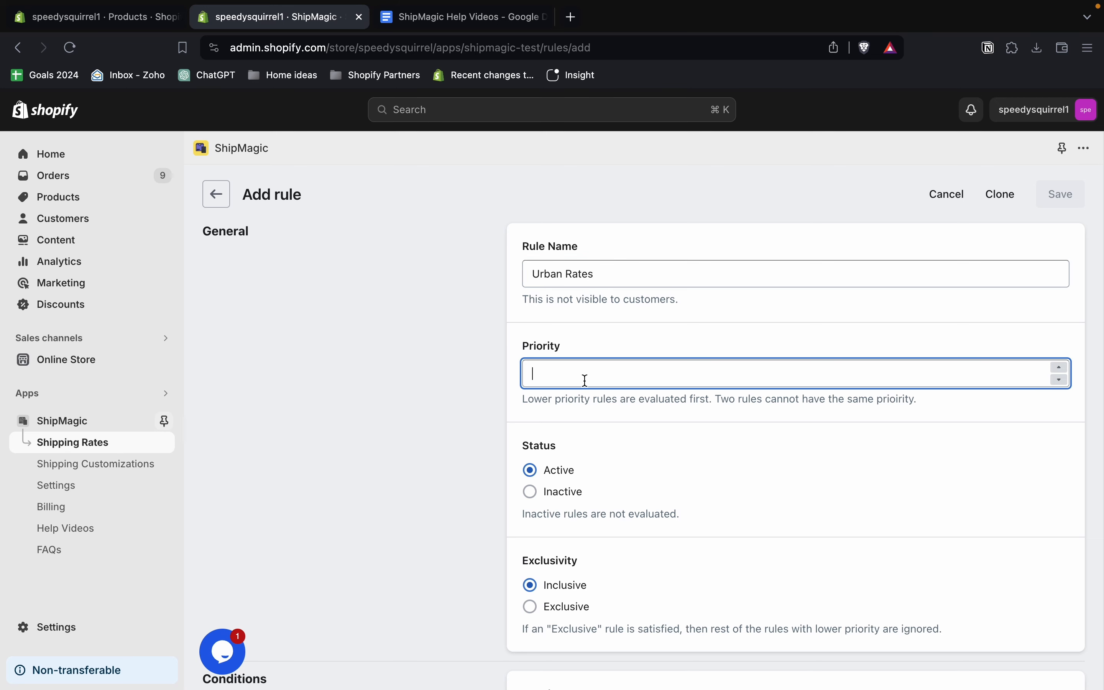
text(2)
click(626, 434)
- Set the rule's condition to Zipcode / Postcode Does Not Equal 44400*, 44410*, 34000*
scroll(626, 434, down, 10)
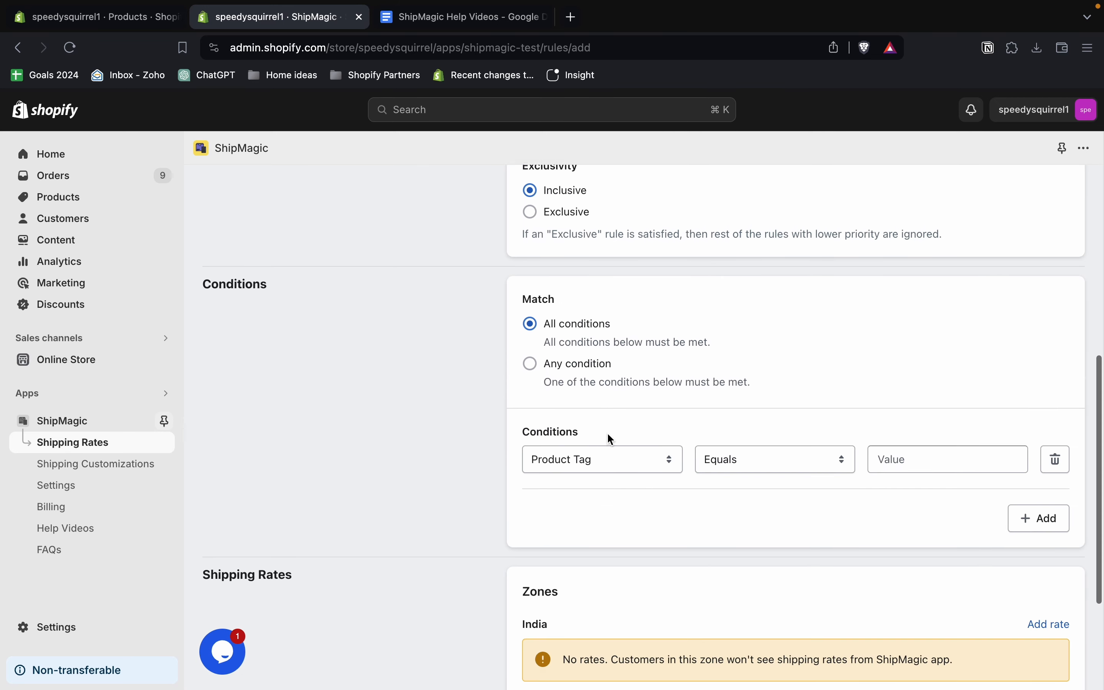
scroll(619, 275, down, 2)
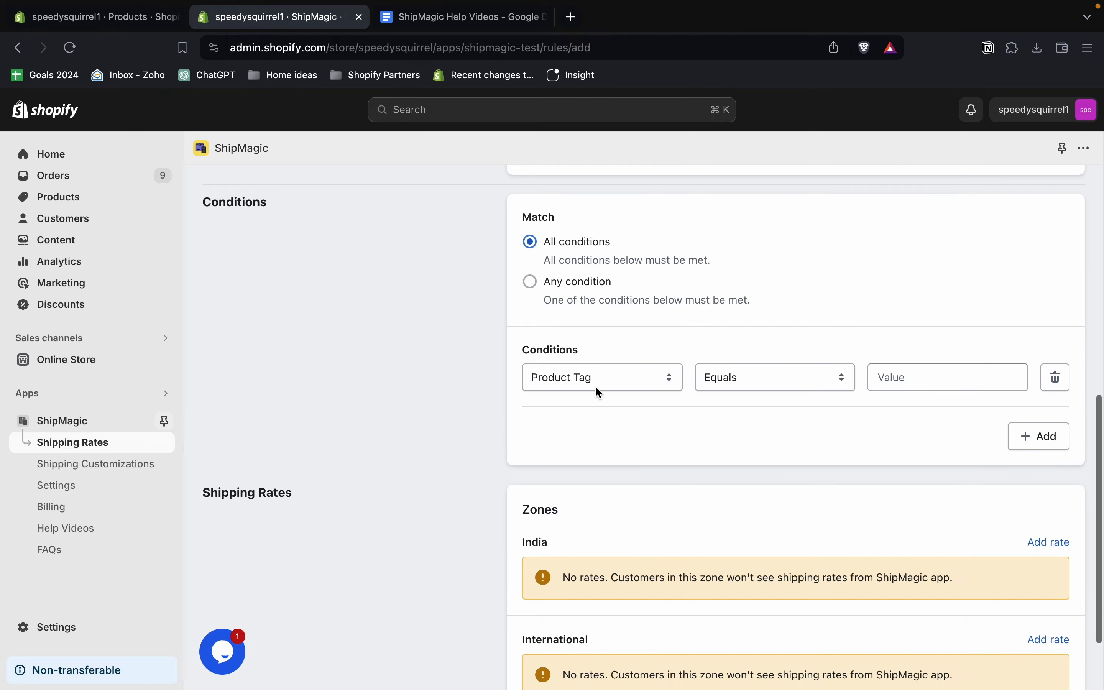
click(596, 386)
click(594, 273)
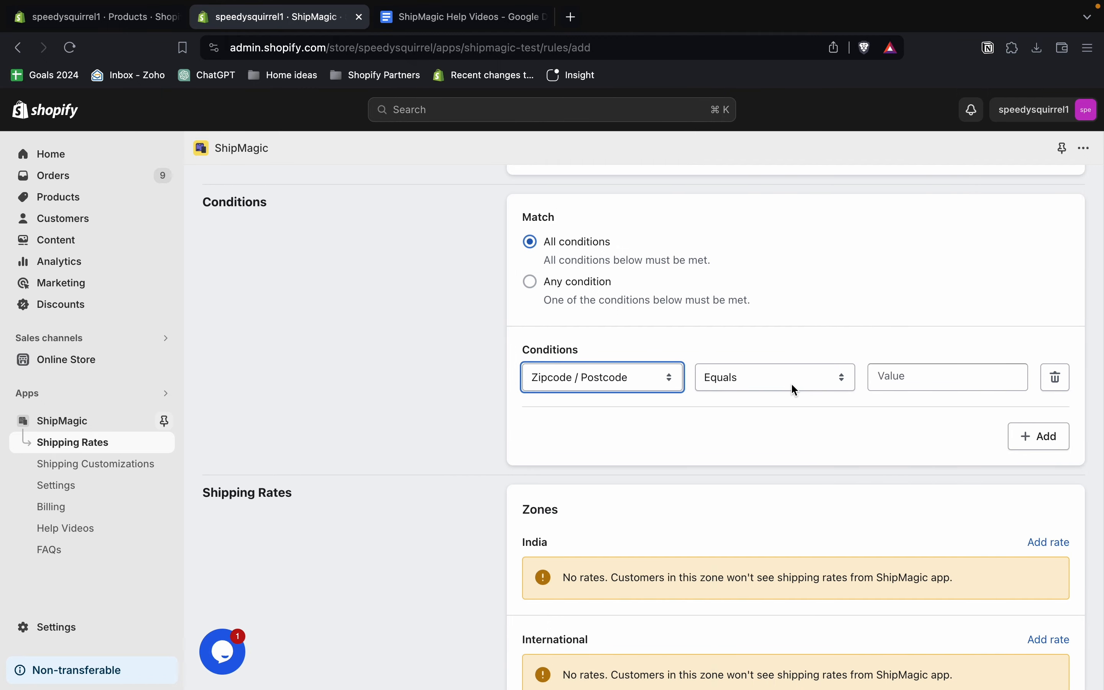
click(766, 381)
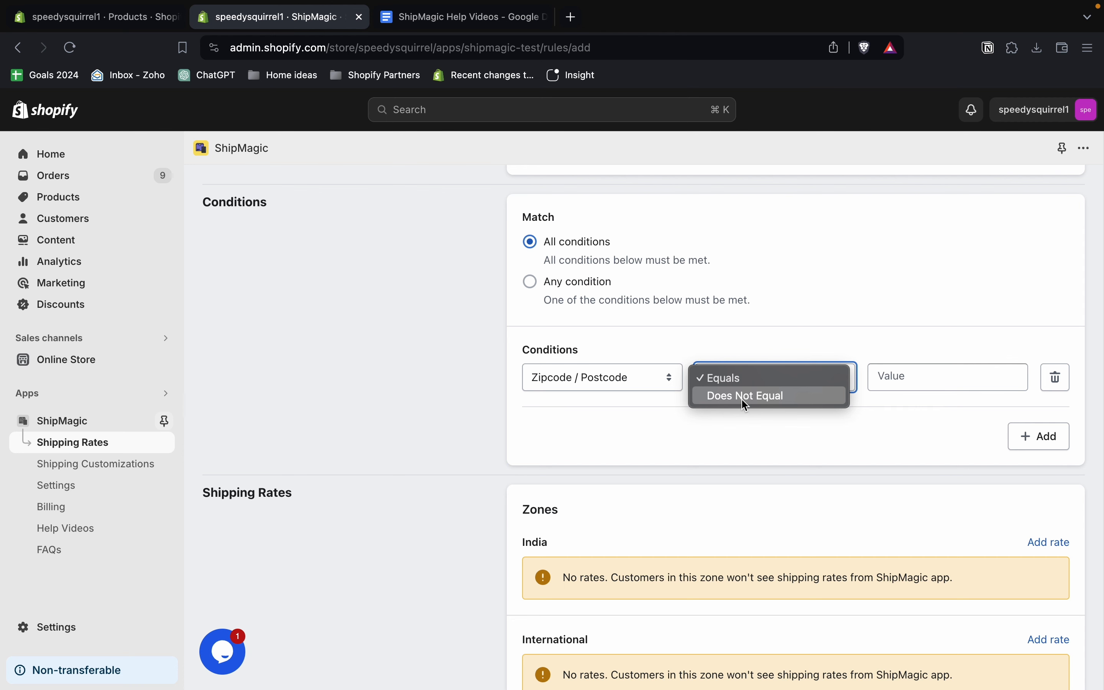
click(744, 397)
click(895, 383)
key(super+v)
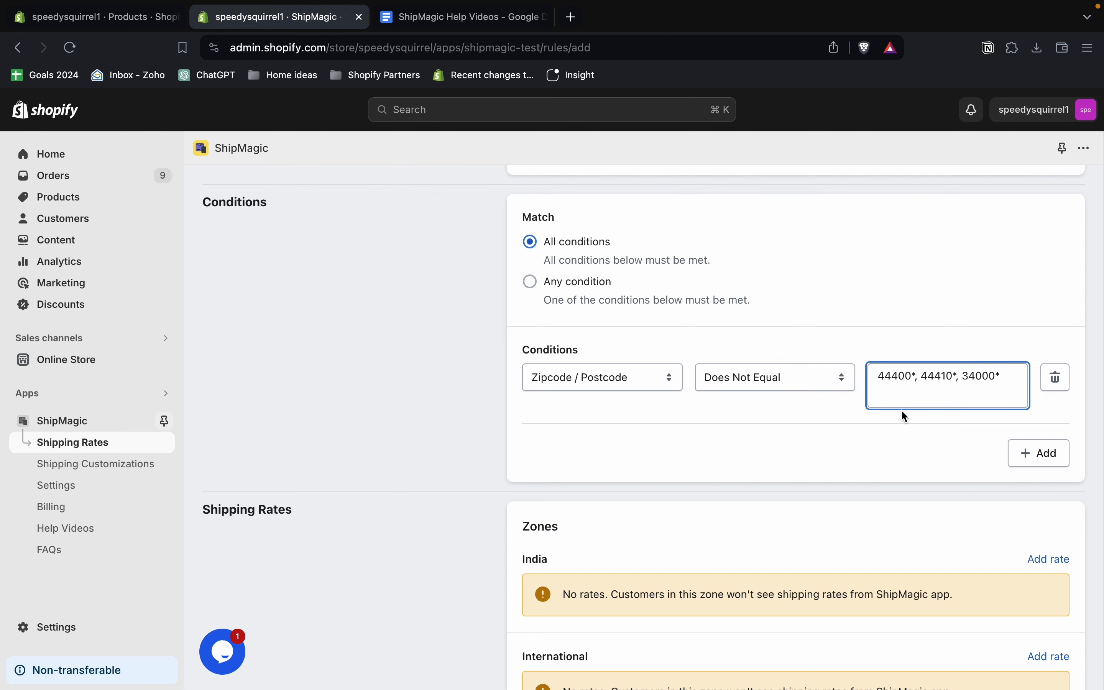
click(908, 433)
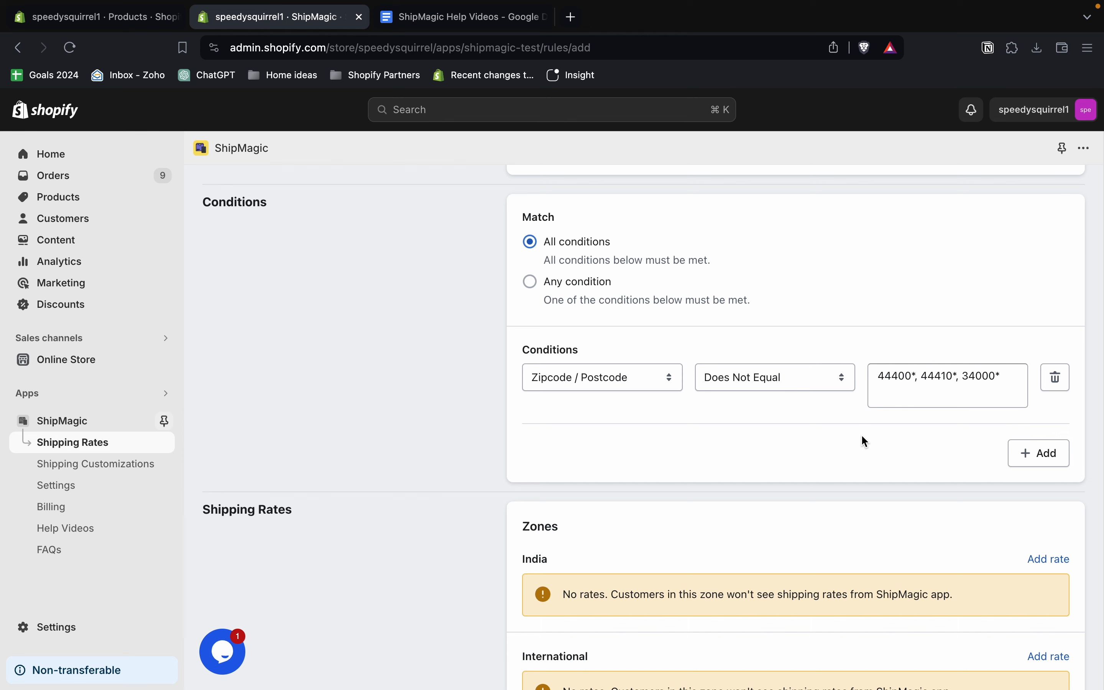
- Add an India rate named Standard Delivery, calculated on Total price of items with the Range rate type
scroll(845, 438, down, 3)
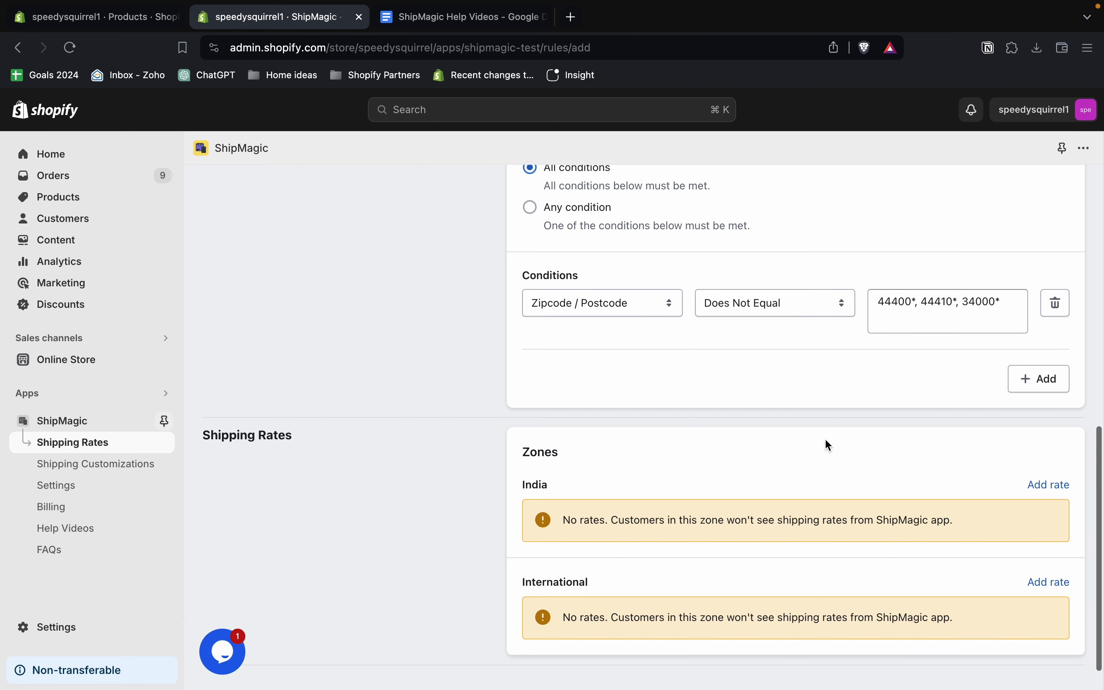
click(1049, 460)
click(687, 298)
text(St)
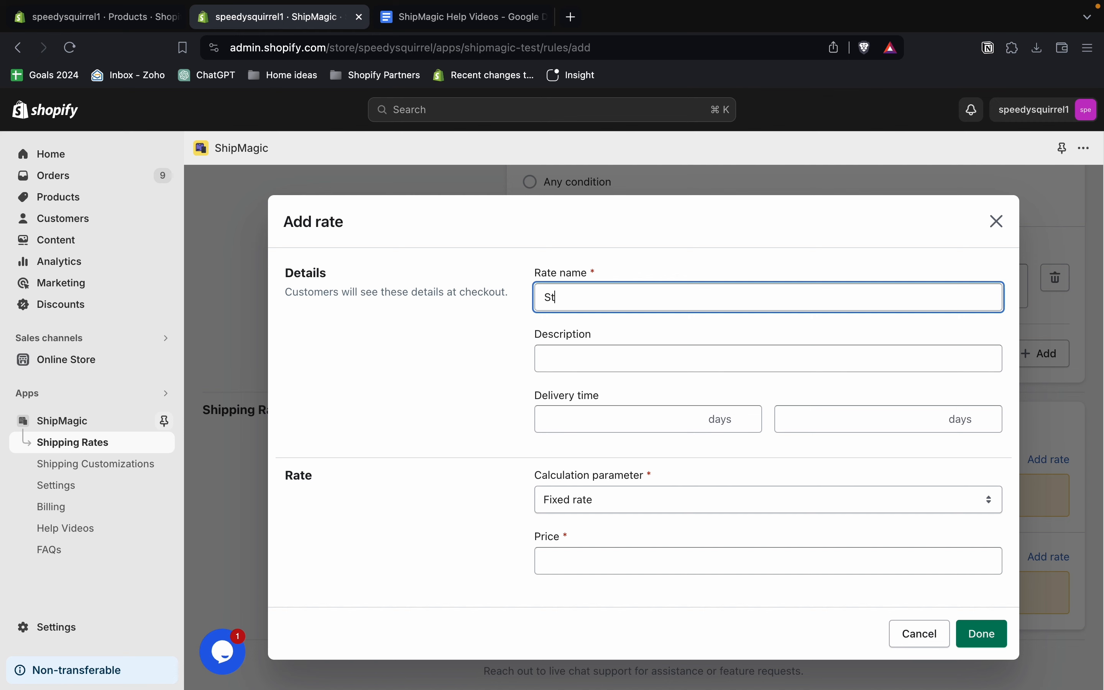
text(andard Delivery)
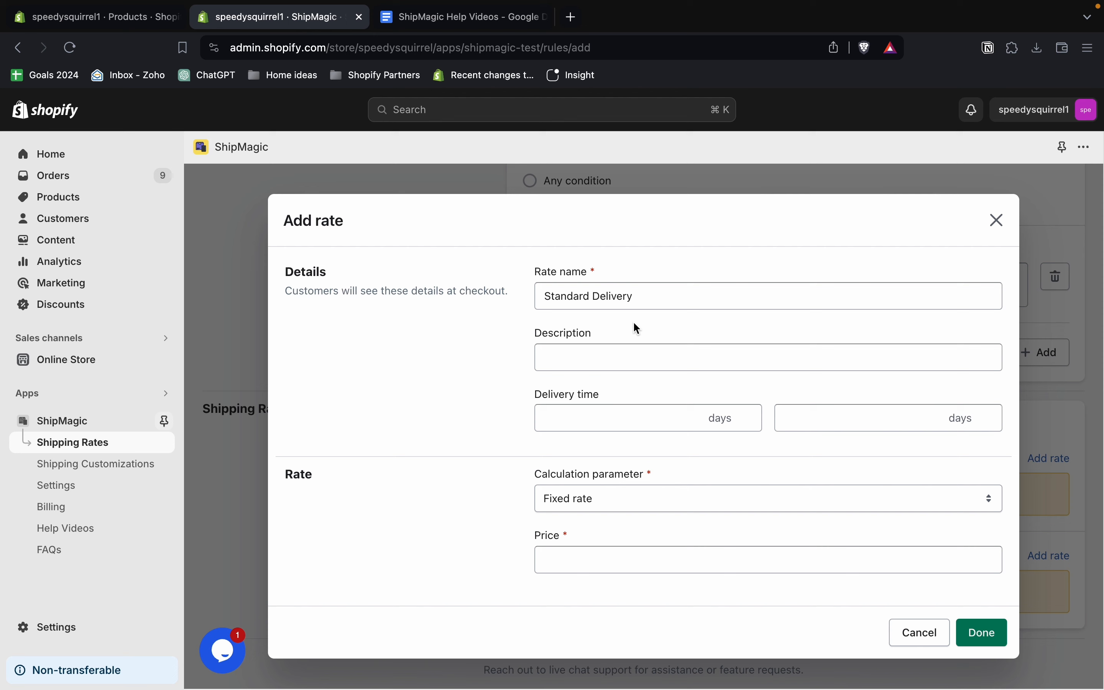
click(604, 508)
scroll(602, 525, down, 2)
click(602, 534)
scroll(598, 538, down, 5)
click(582, 408)
click(578, 400)
- Set the rate's range from 0 to 499.99 with a price of 50, and save the rate
click(574, 500)
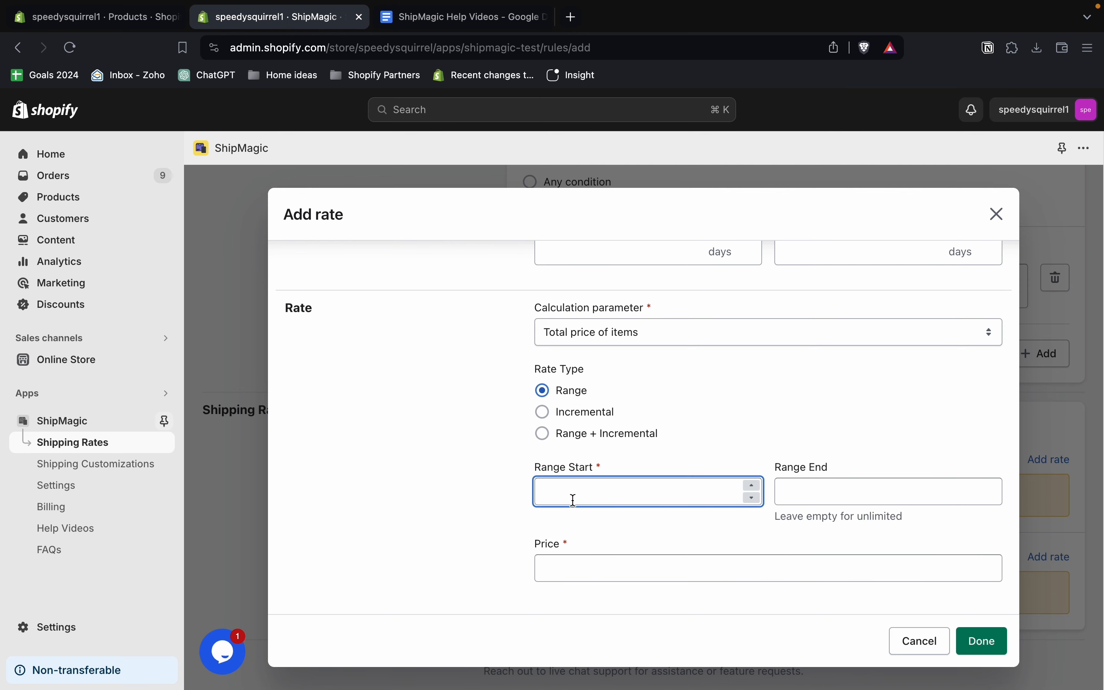
text(0)
click(808, 489)
text(5)
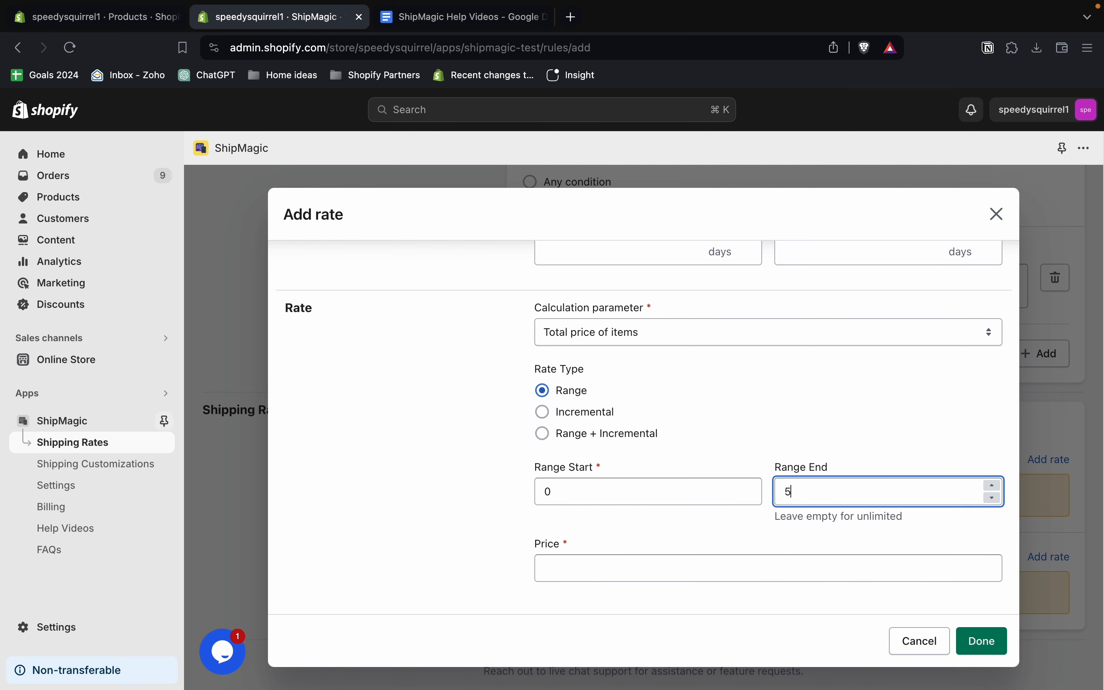
text(99.99)
click(676, 567)
text(50)
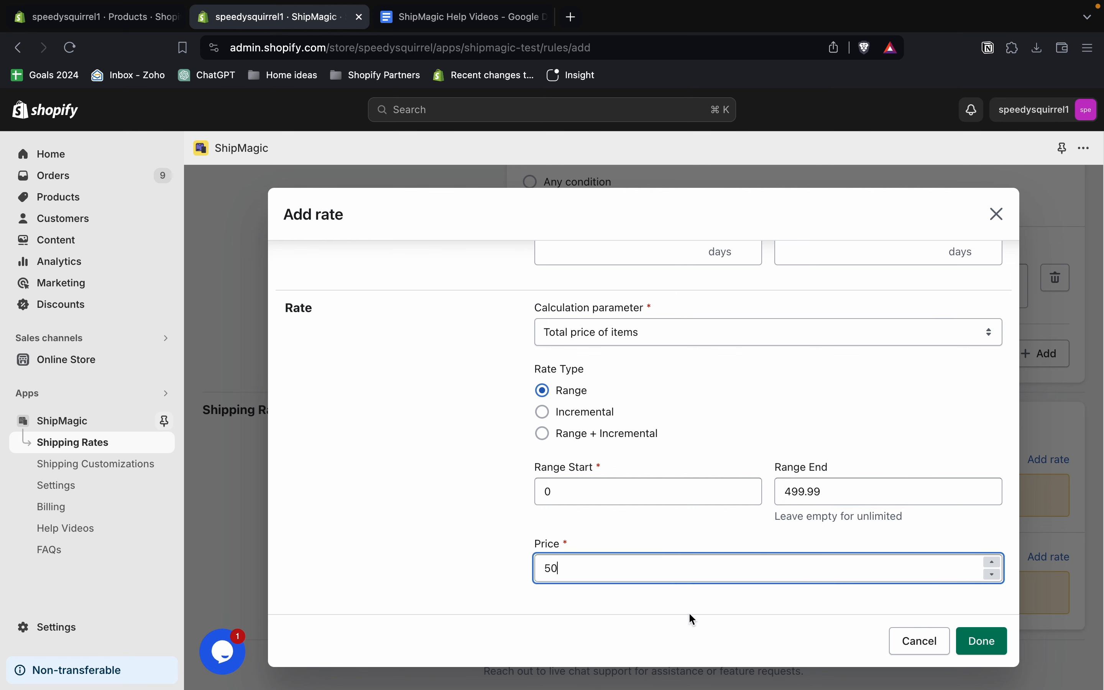
click(1003, 639)
- Add a second India rate named Standard Delivery, calculated on Total price of items
scroll(1000, 567, down, 2)
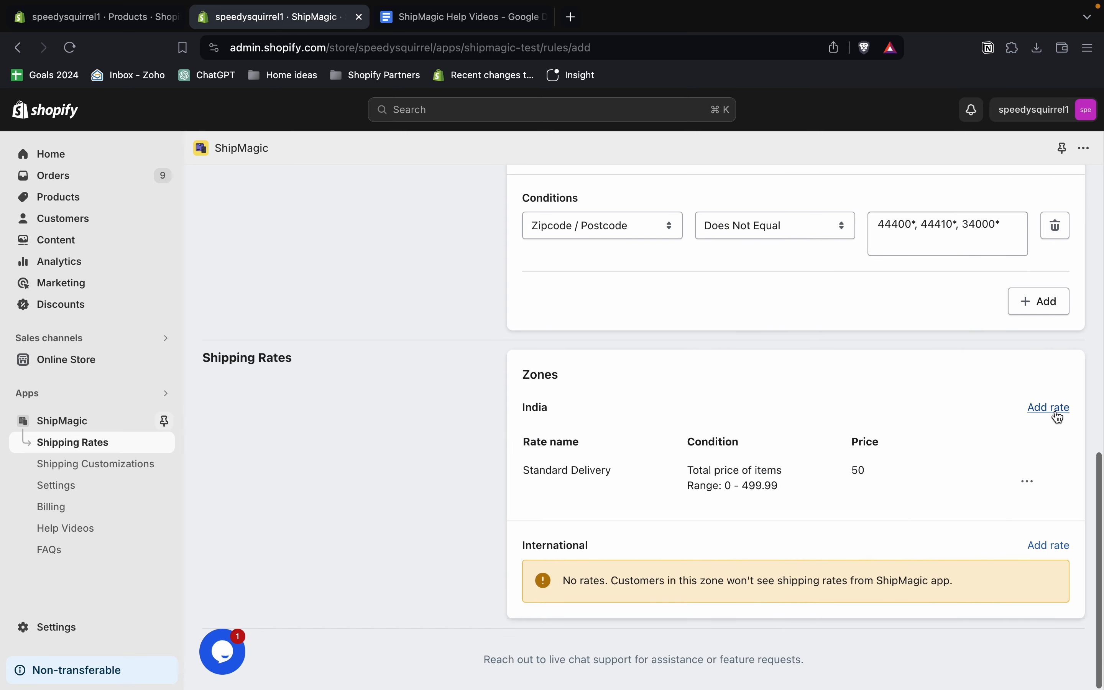
click(1050, 407)
click(661, 303)
text(Standard Deli)
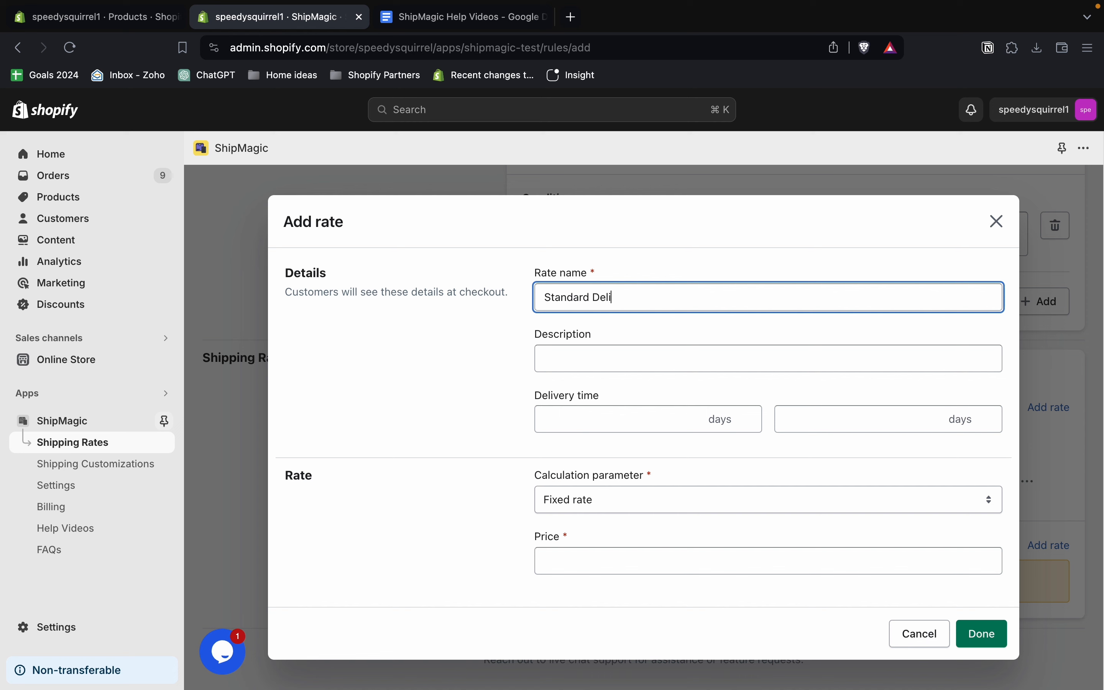
text(very)
click(602, 500)
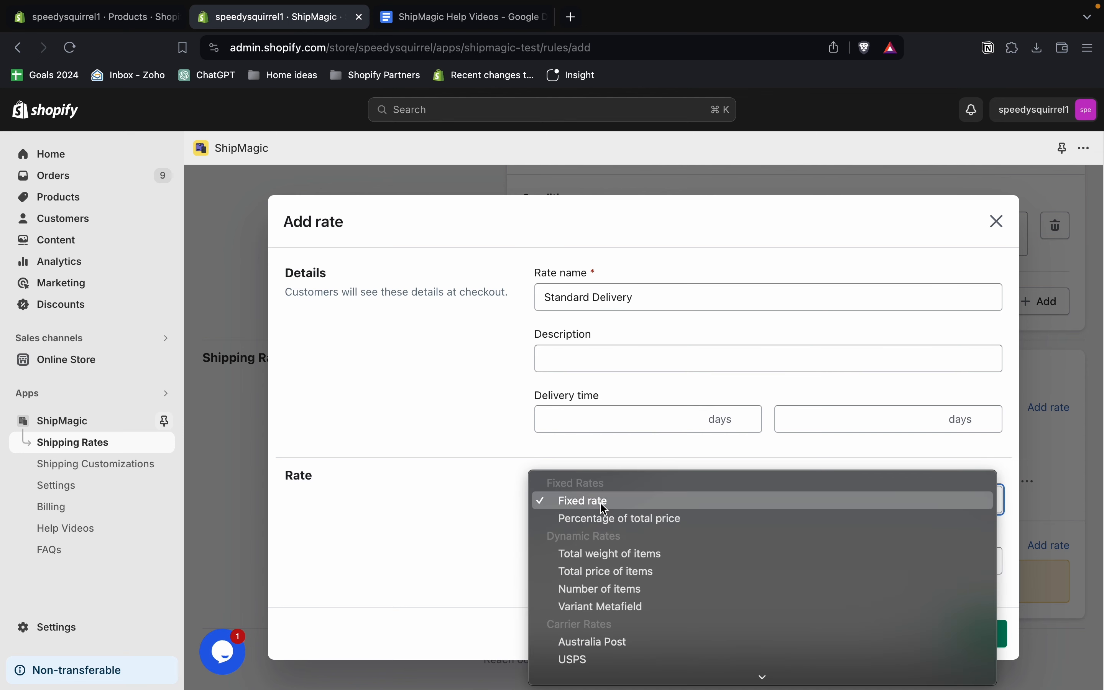
click(606, 532)
scroll(605, 525, down, 5)
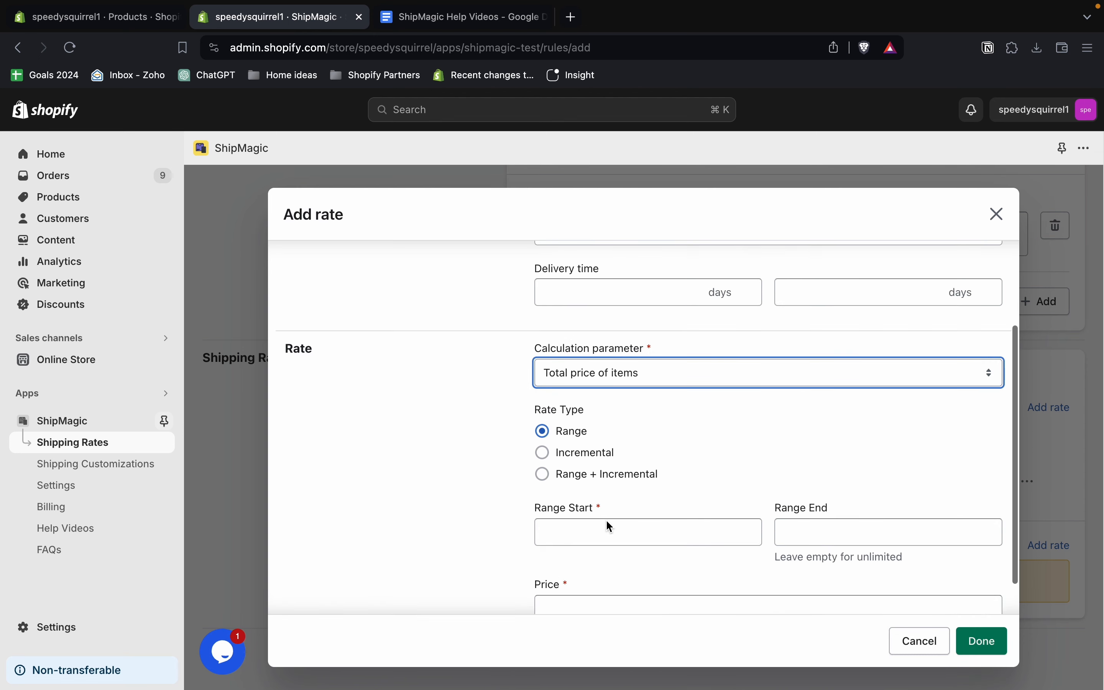
- Start the second rate's range at 500 with no range end, set its price to 0, and save the rate
click(584, 485)
text(5000)
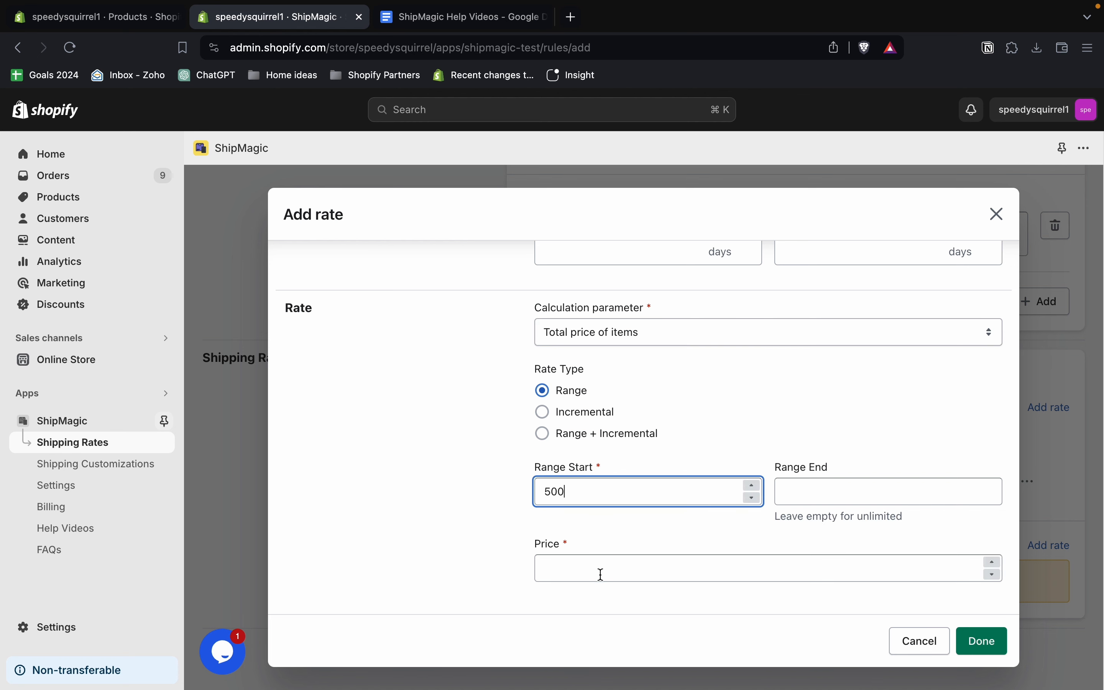
click(600, 575)
text(0)
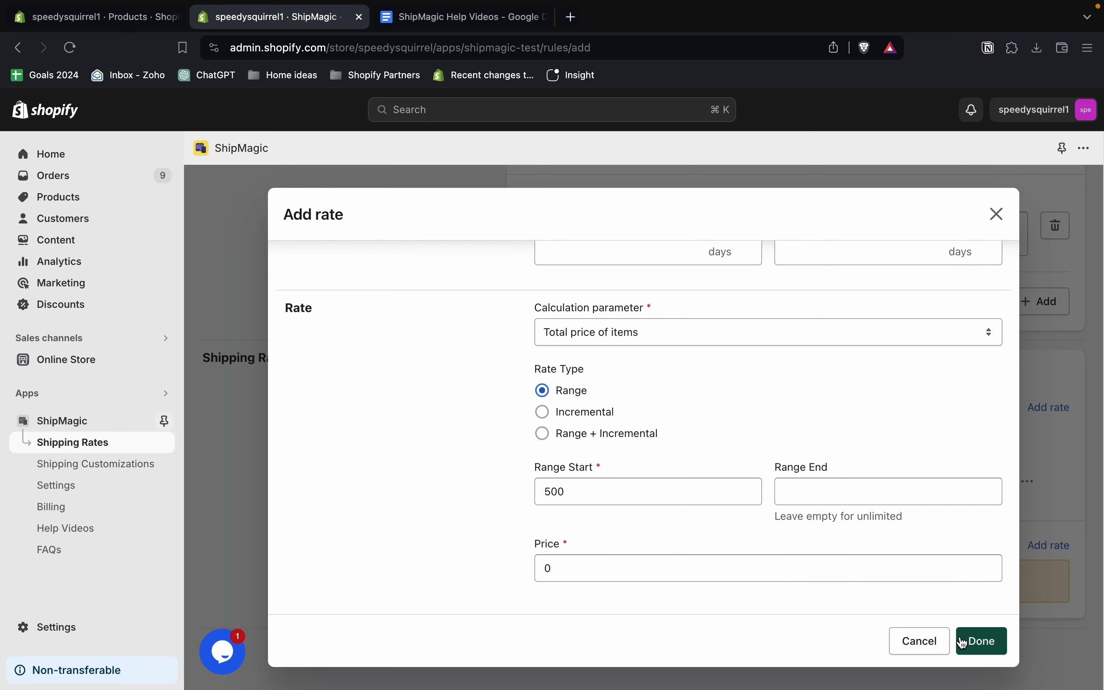
click(965, 640)
- Save the Urban Rates rule
scroll(958, 548, down, 2)
scroll(970, 479, up, 10)
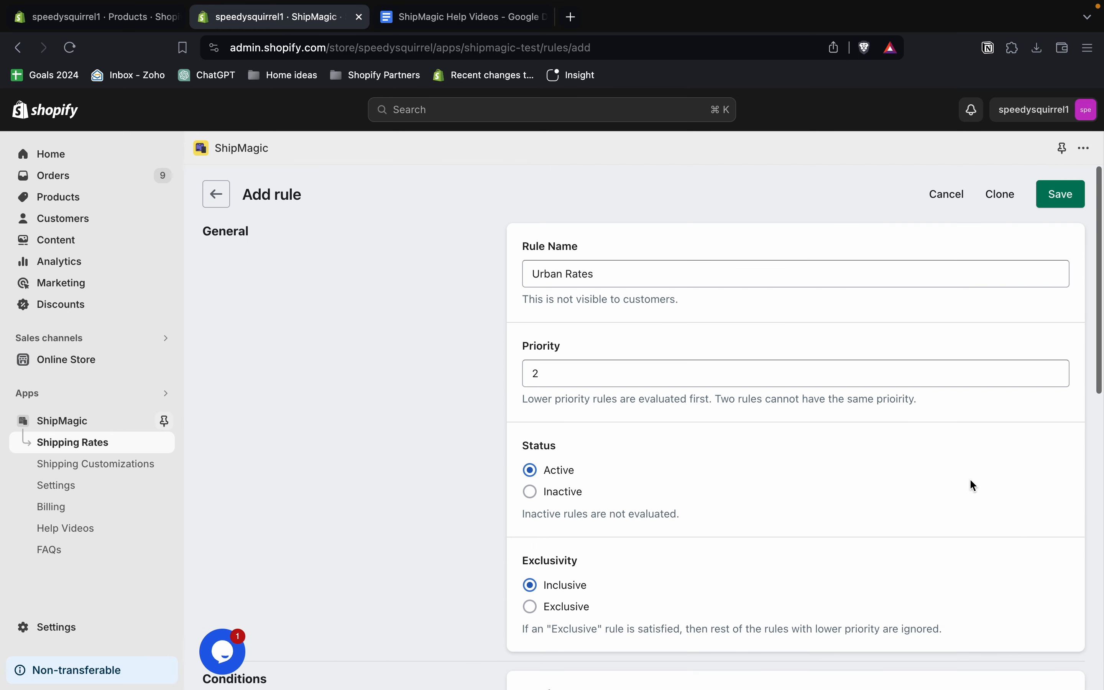
click(1061, 195)
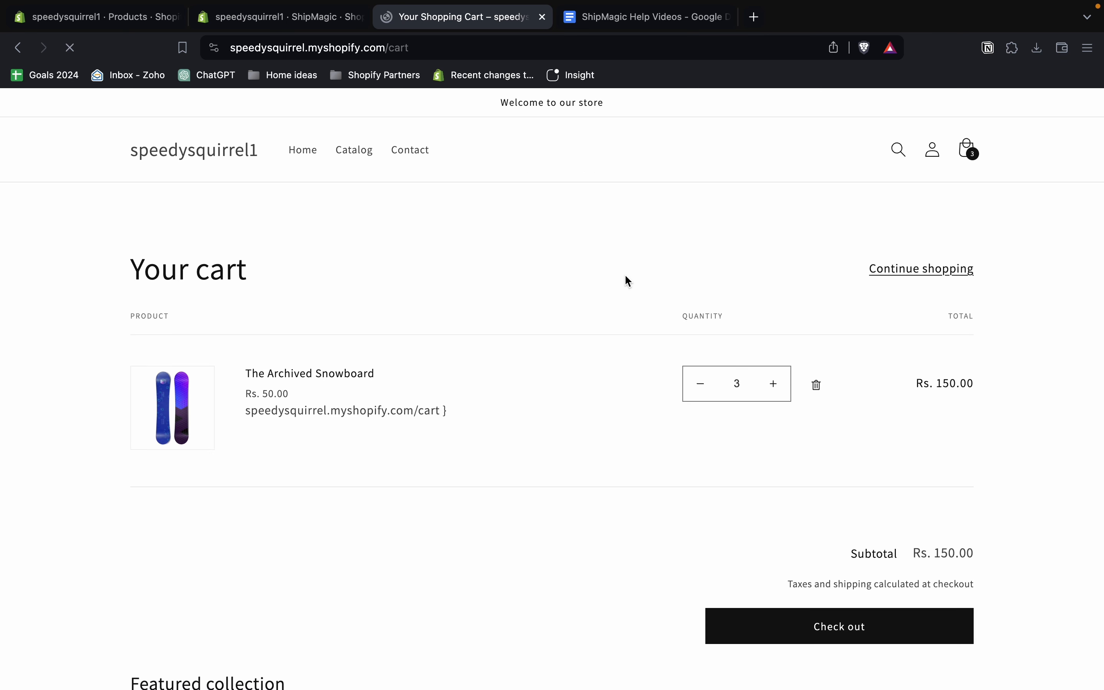
- Proceed to checkout from the store's cart and select the first name in the delivery details
scroll(546, 319, down, 2)
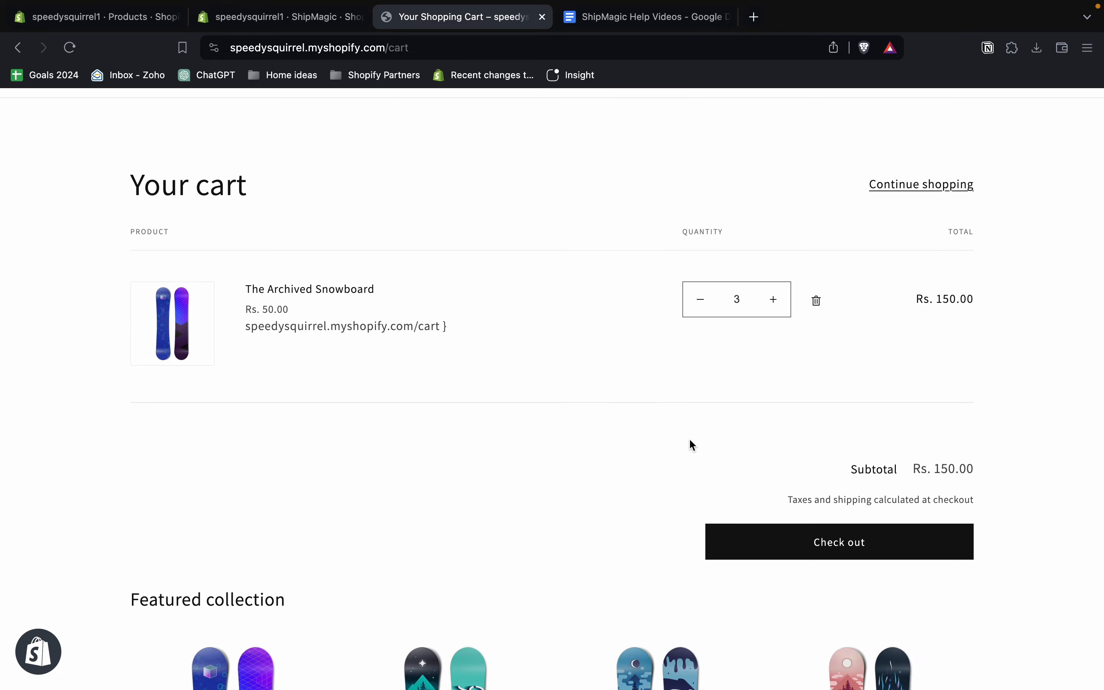
click(772, 544)
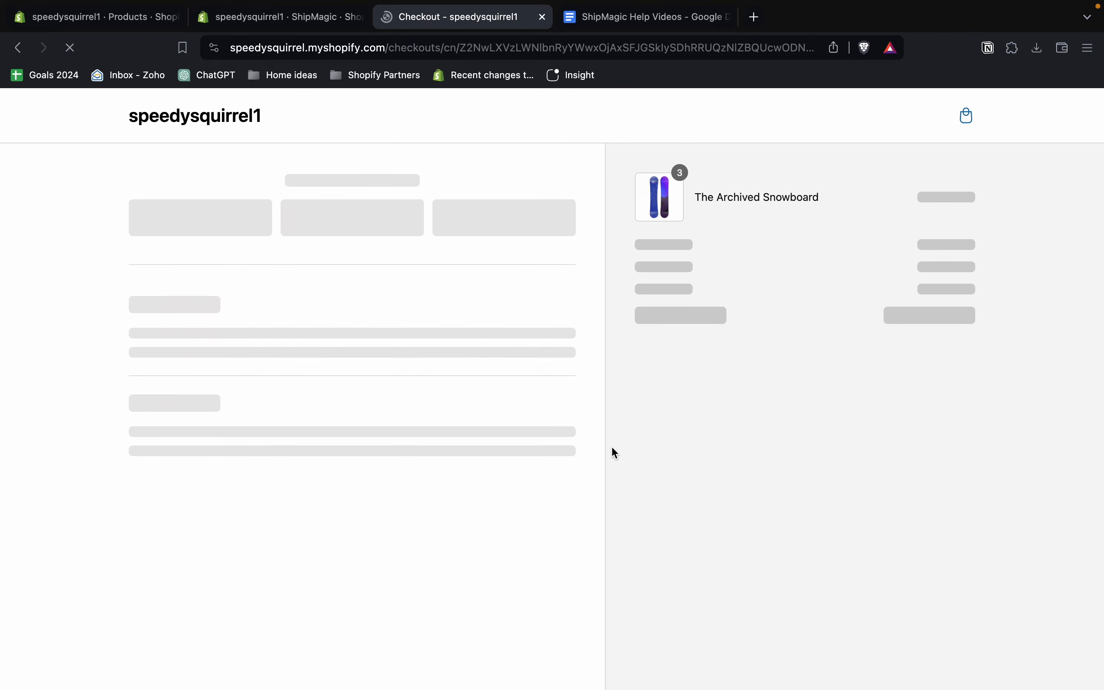
scroll(412, 420, down, 2)
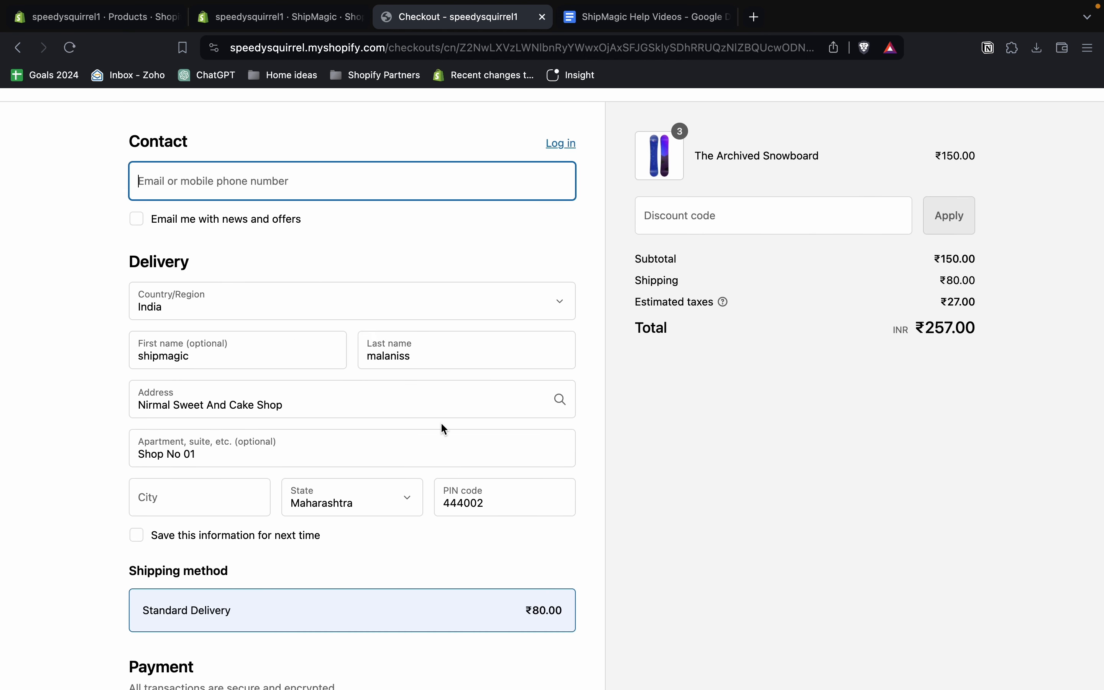
double_click(235, 355)
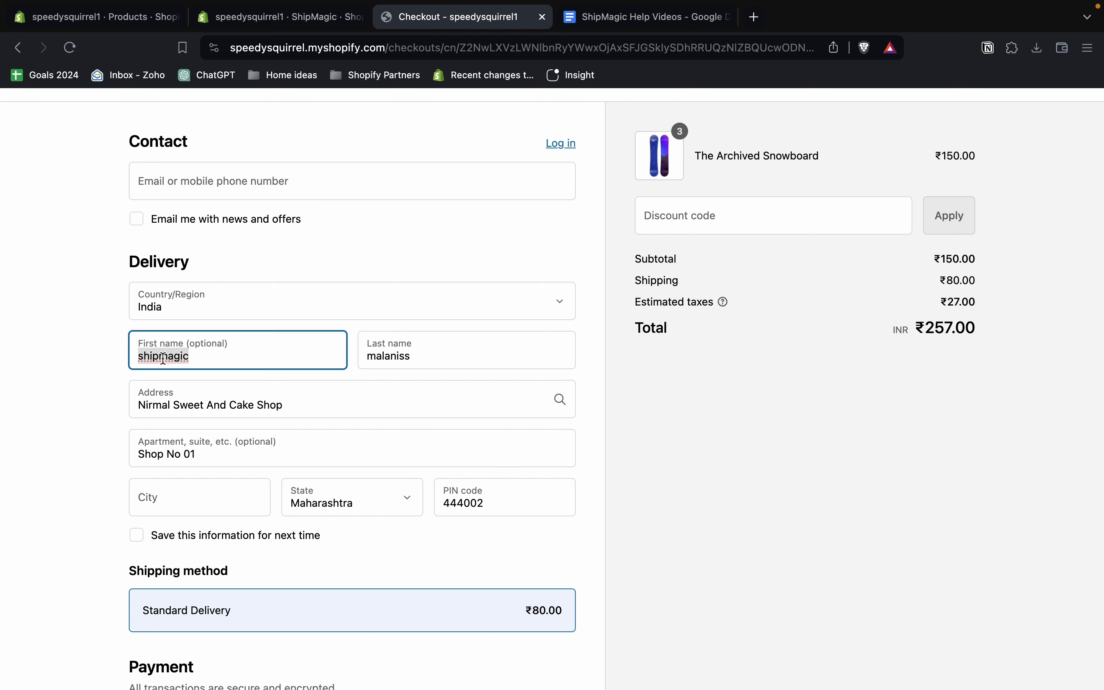
- Switch back to the ShipMagic home page and examine the Test Mode instruction for Shipping Rates
click(272, 17)
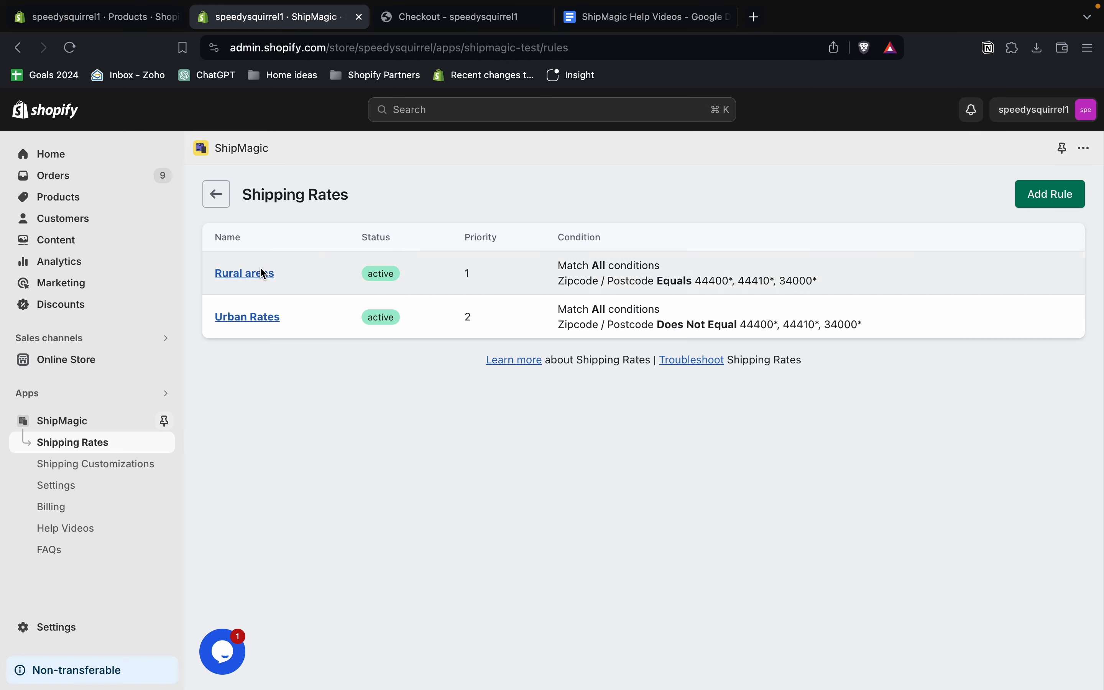
click(104, 417)
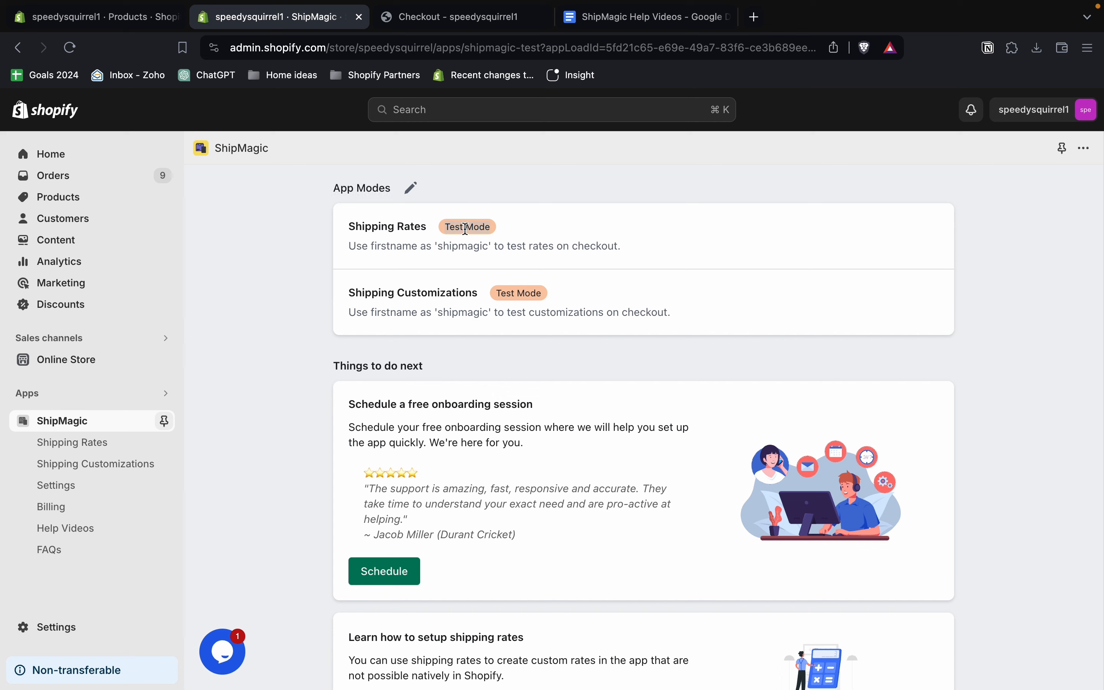
click(349, 250)
drag(349, 250, 622, 242)
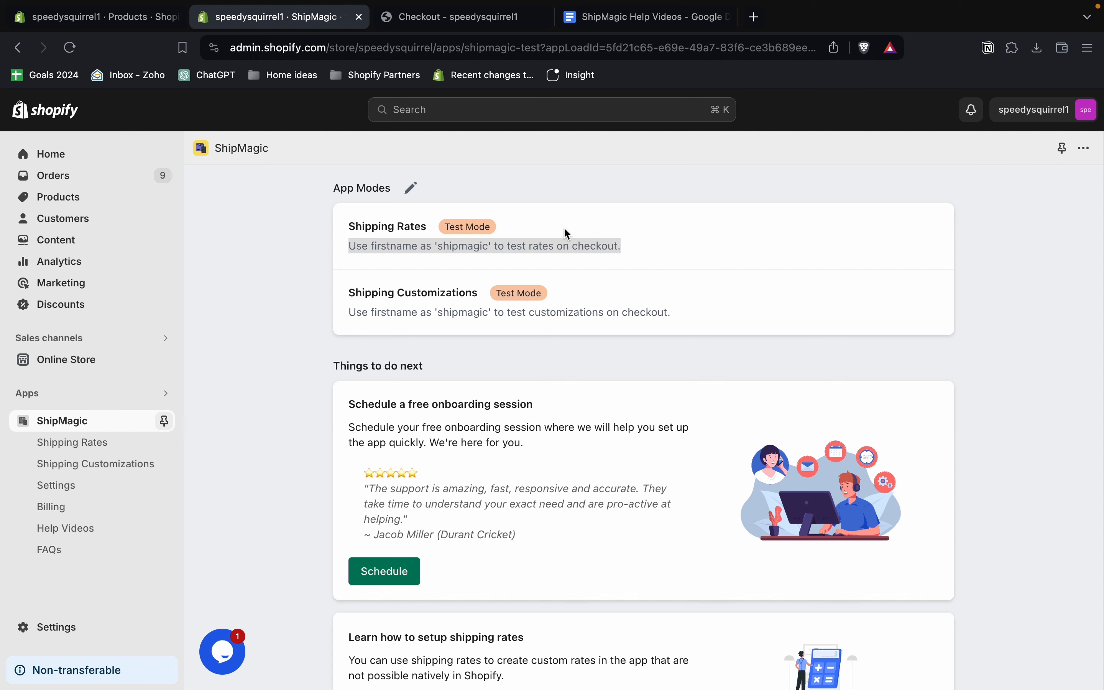
- Return to the checkout and examine the rural delivery PIN code, cart subtotal, total and Standard Delivery charge
click(459, 18)
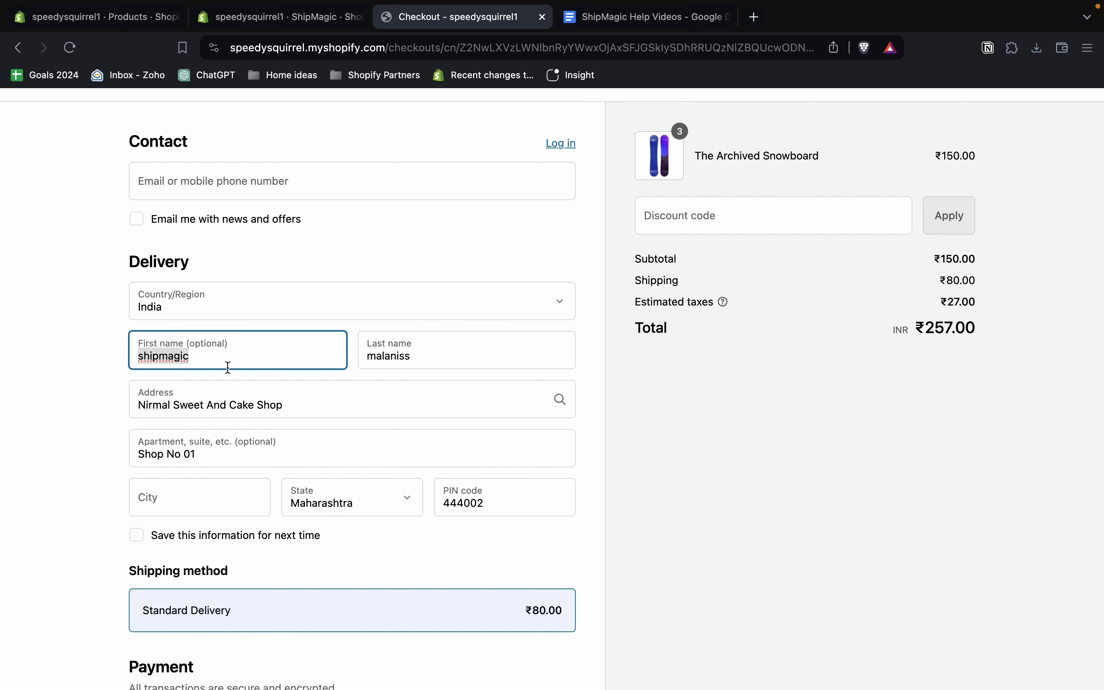
scroll(452, 429, down, 3)
double_click(459, 400)
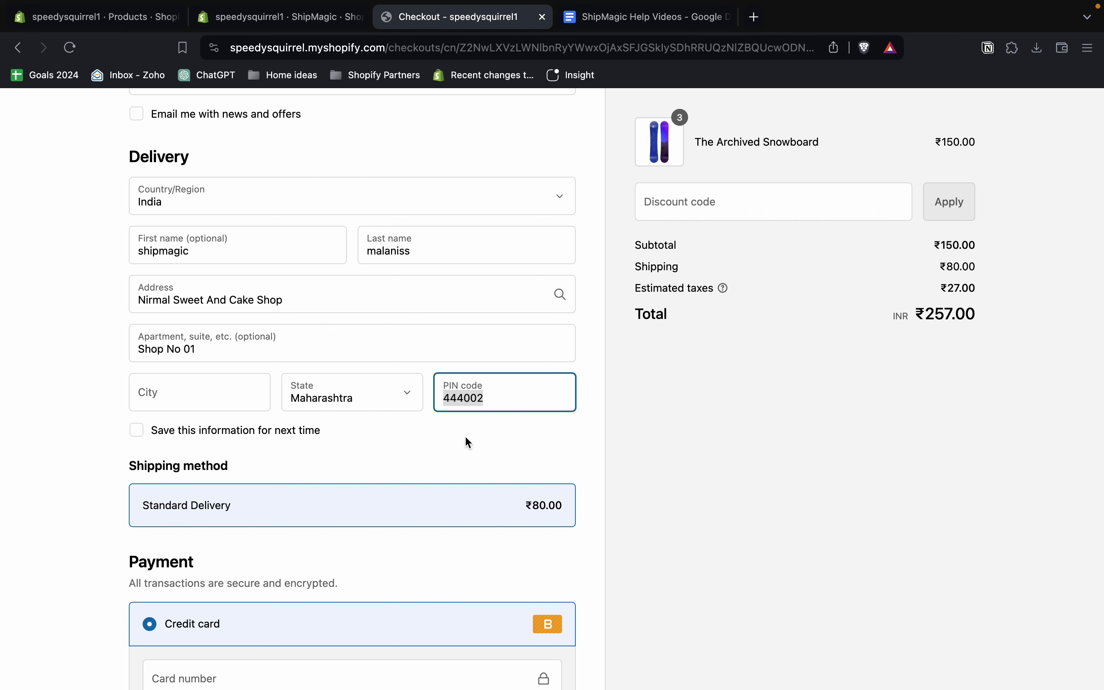
double_click(946, 315)
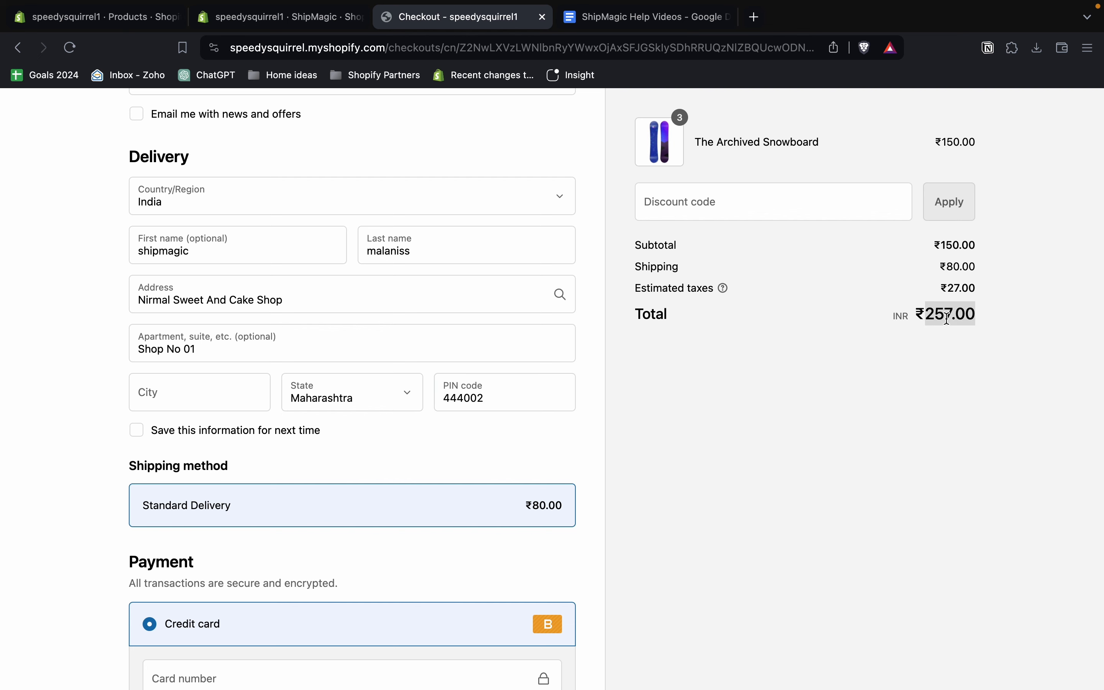
double_click(948, 249)
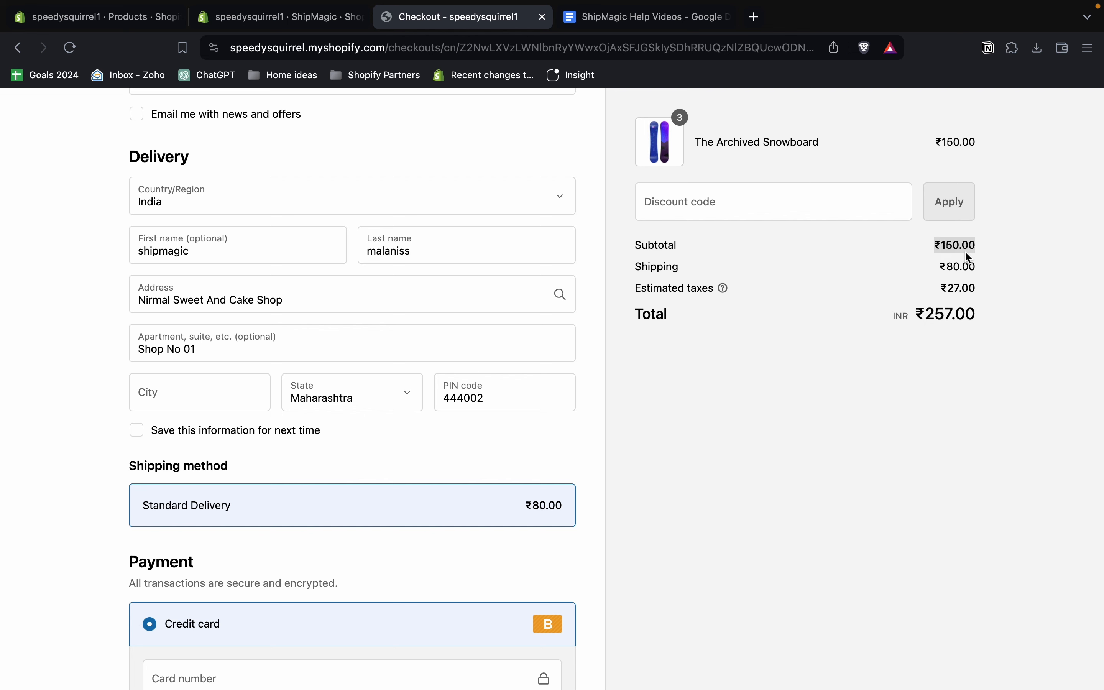
double_click(544, 505)
scroll(543, 502, up, 4)
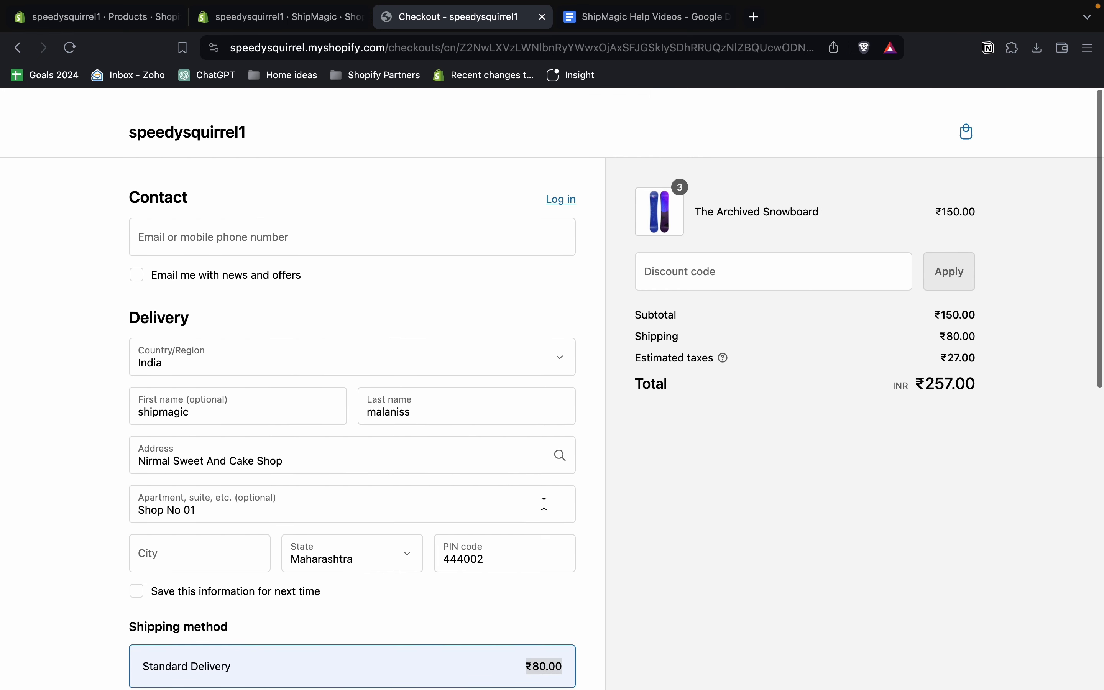
scroll(547, 372, down, 4)
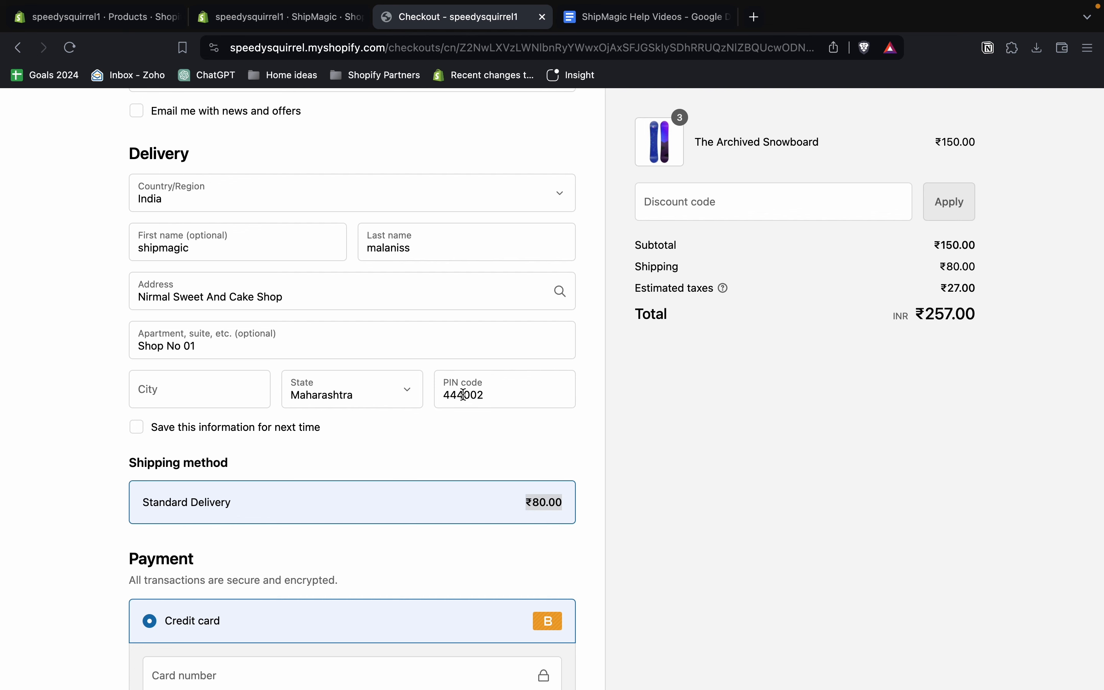
double_click(464, 396)
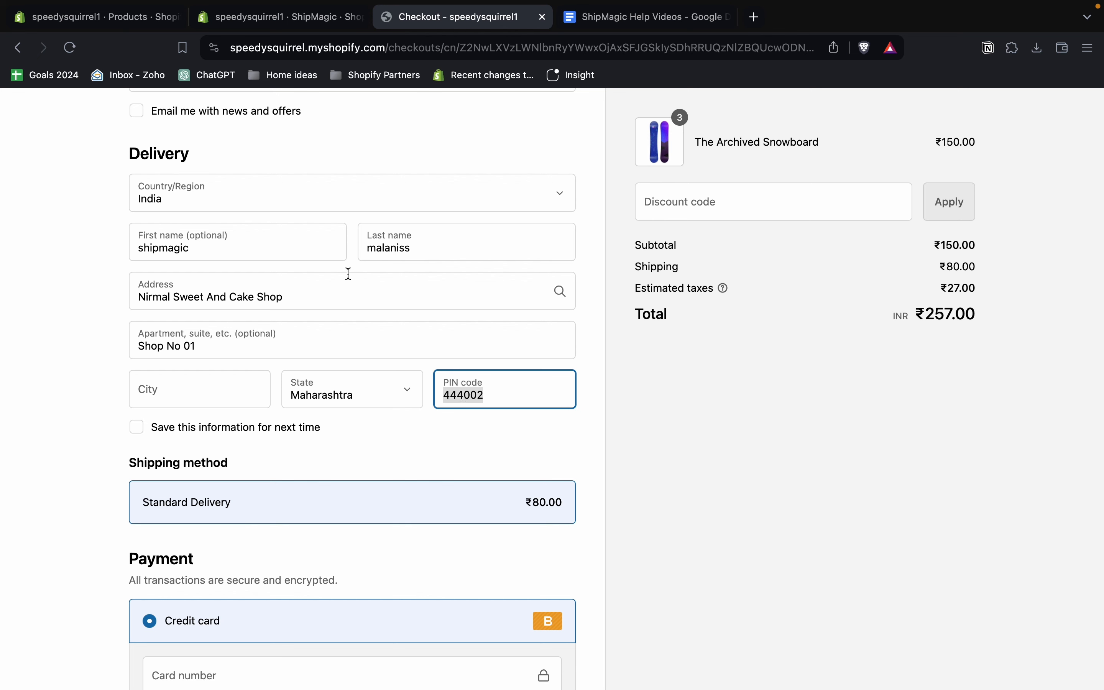
- Replace the delivery address by searching for "mumbai" and choosing the central railway station suggestion, and check the Standard Delivery charge
triple_click(315, 288)
text(mumbai)
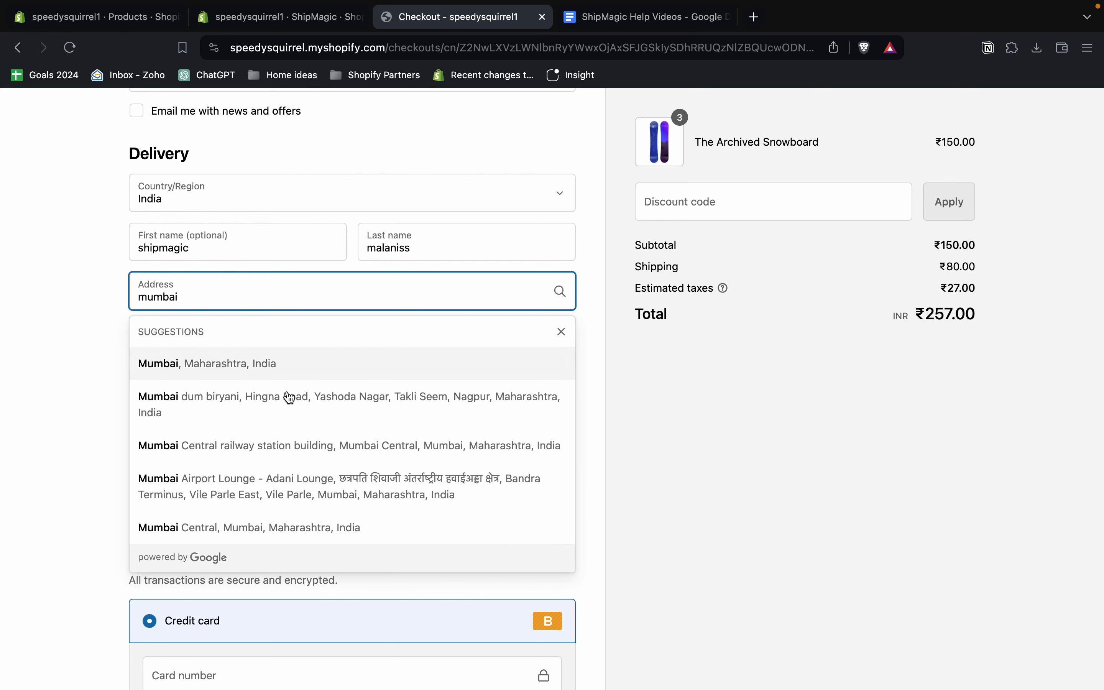
click(266, 445)
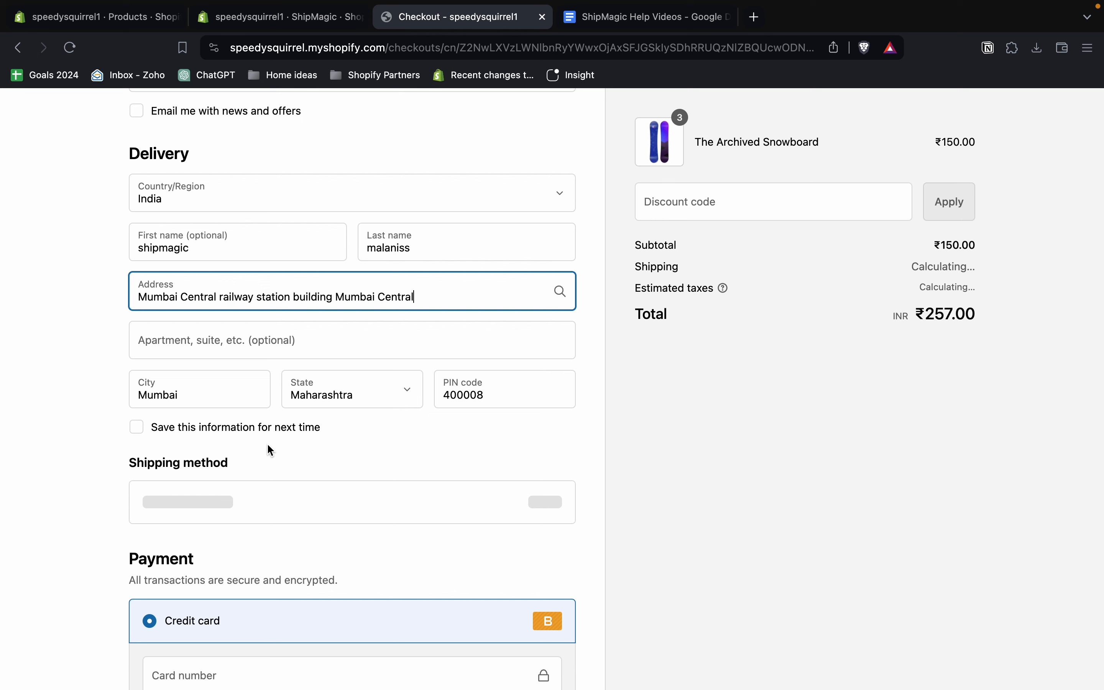
scroll(267, 445, down, 1)
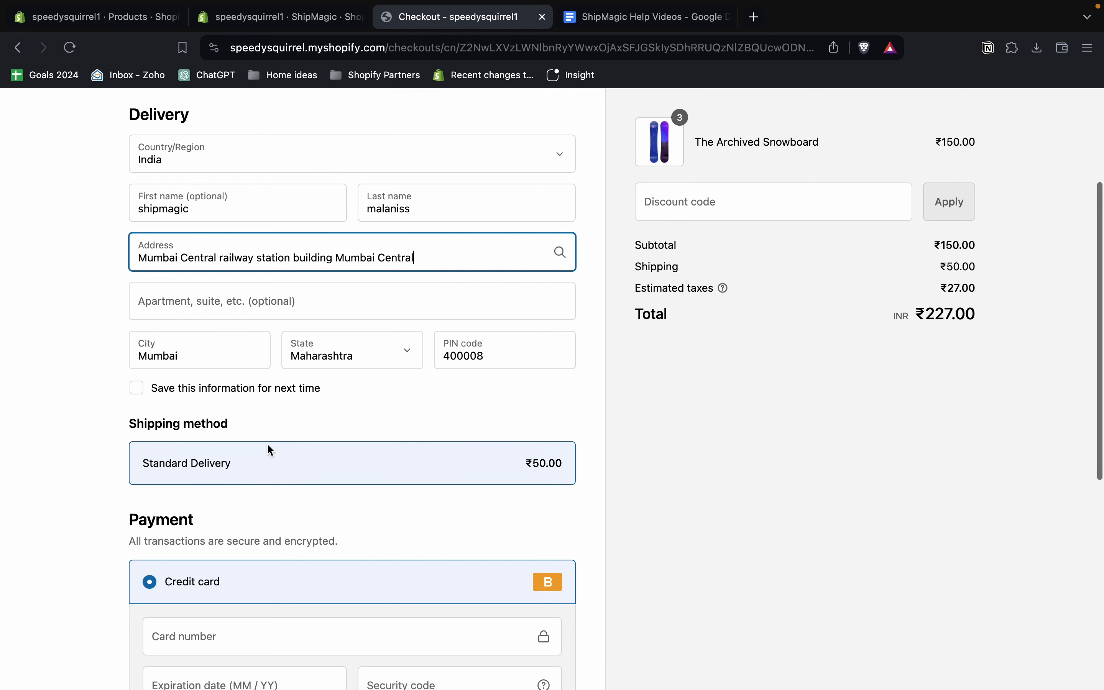
drag(560, 461, 141, 461)
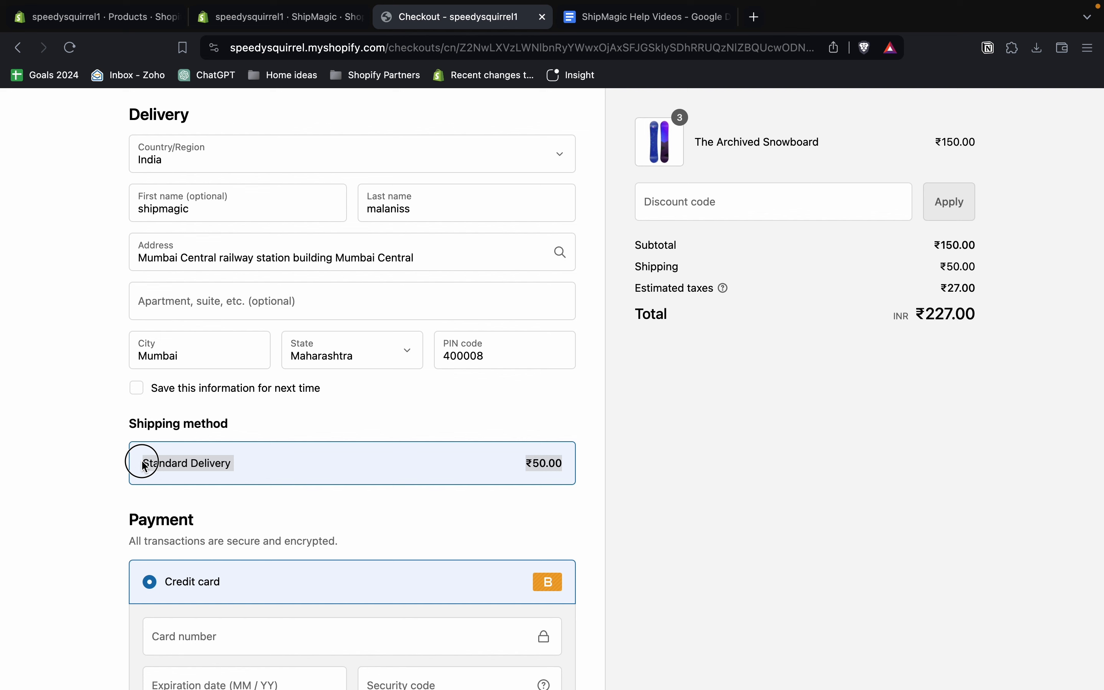
click(332, 425)
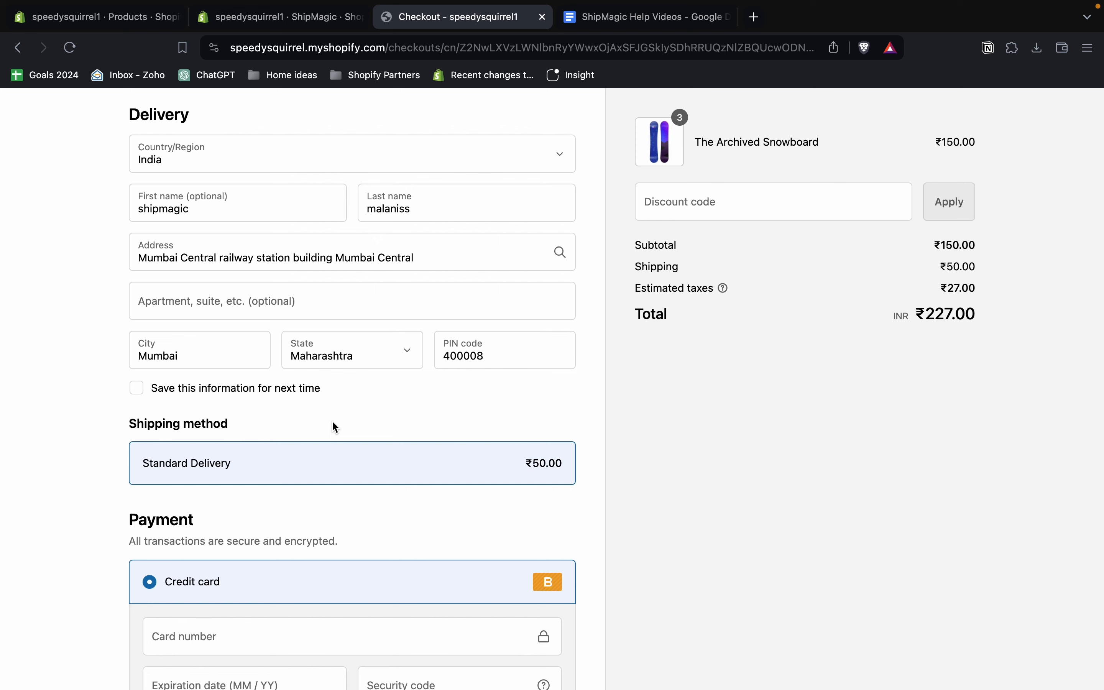
- Switch back to the ShipMagic app, review the Starter and Pro billing plans, and open the app's settings
click(283, 17)
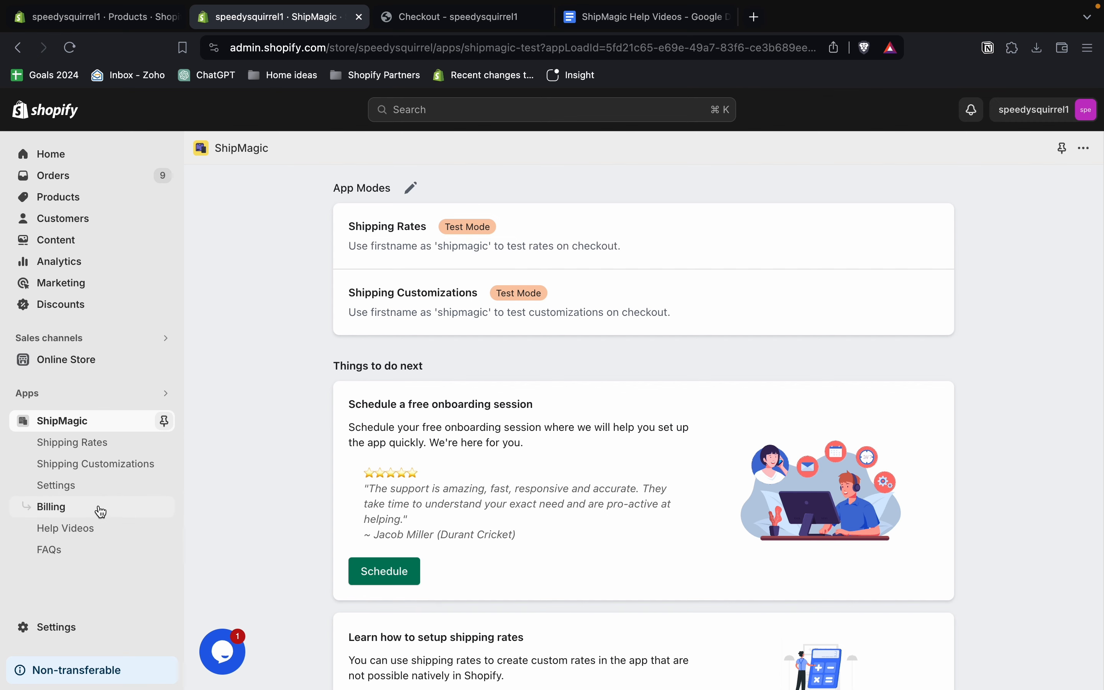
click(98, 509)
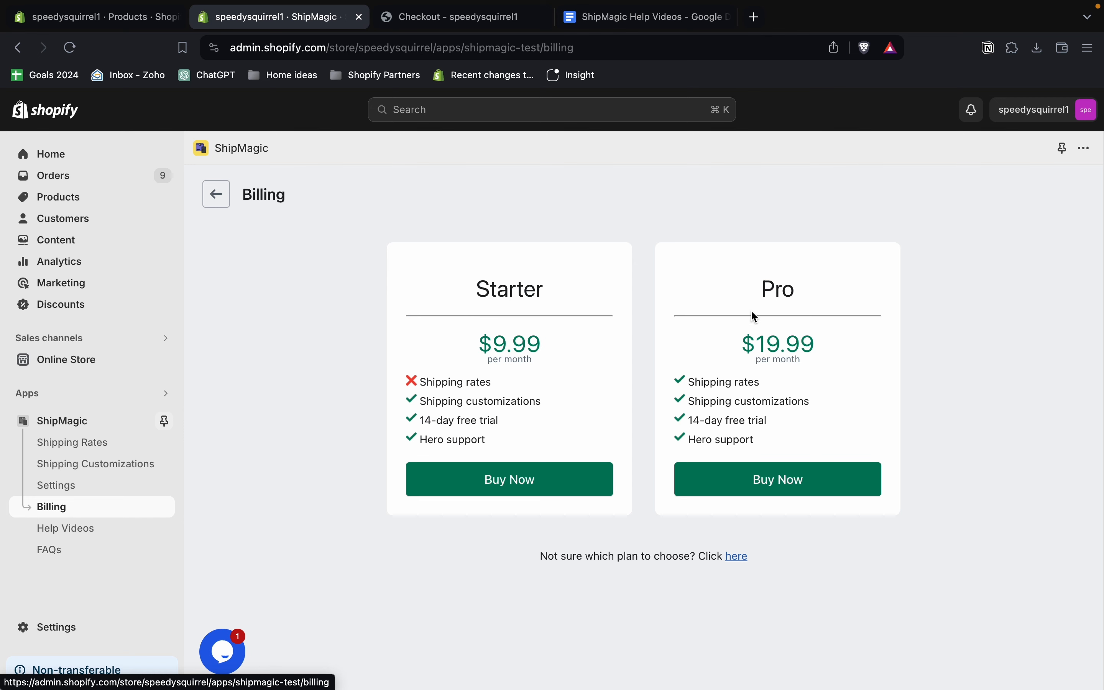
click(127, 453)
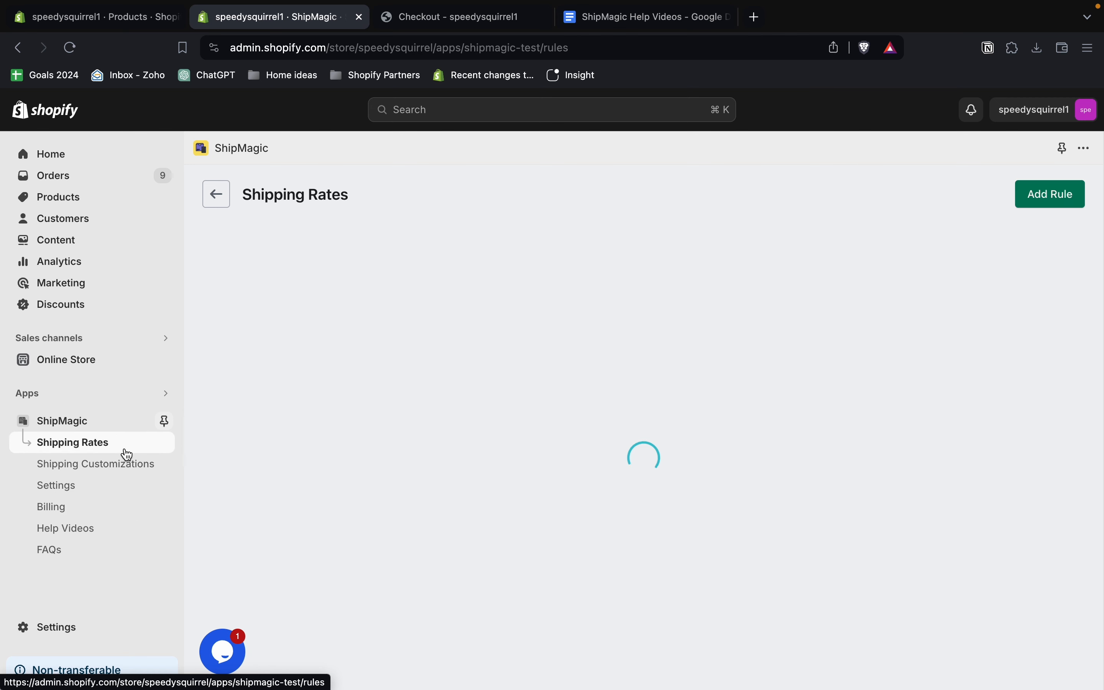
click(94, 487)
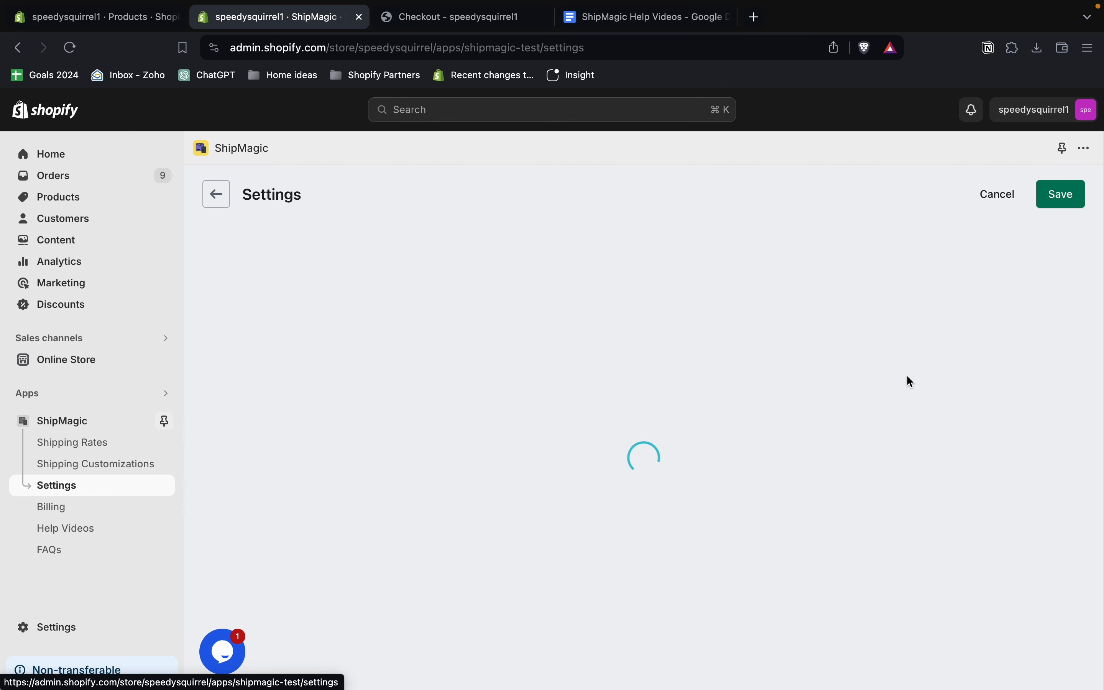